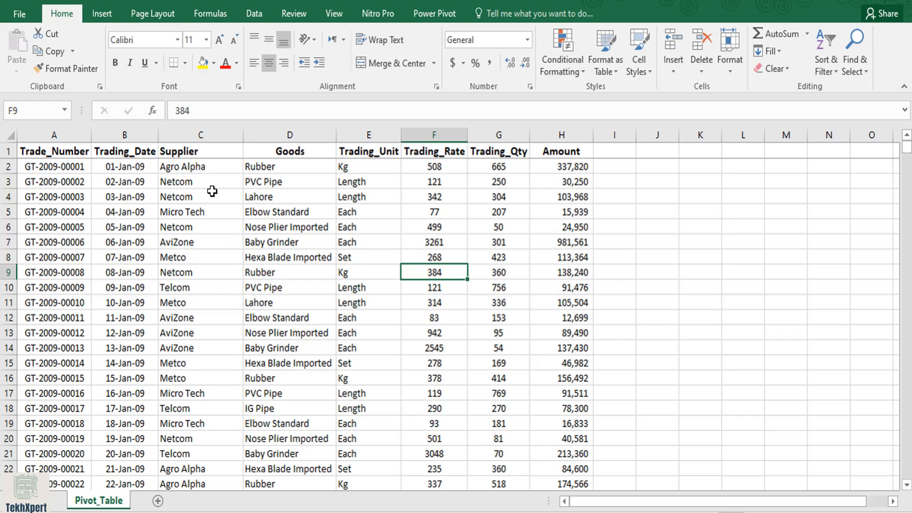
# Create a PivotTable on a new worksheet from the whole trading data range Pivot_Table!$A$1:$H$1096.
pyautogui.hotkey('ctrl', 'a')
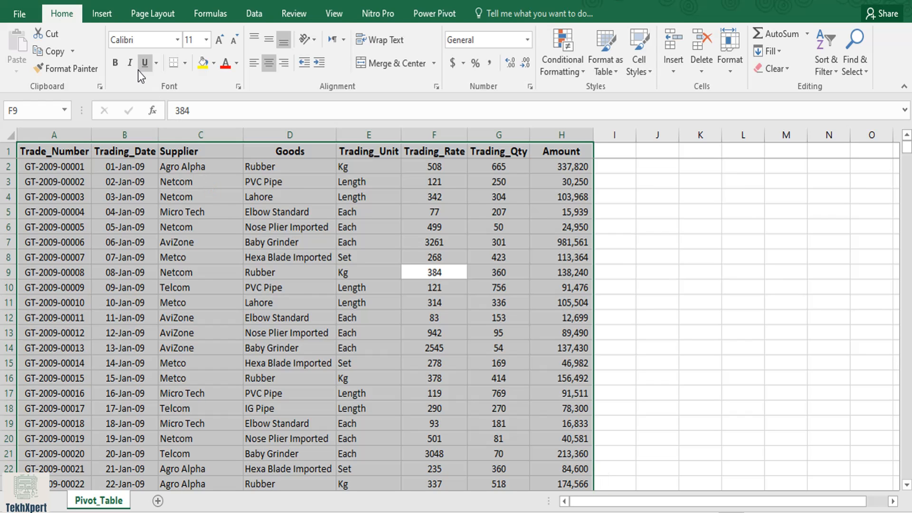
pyautogui.click(104, 18)
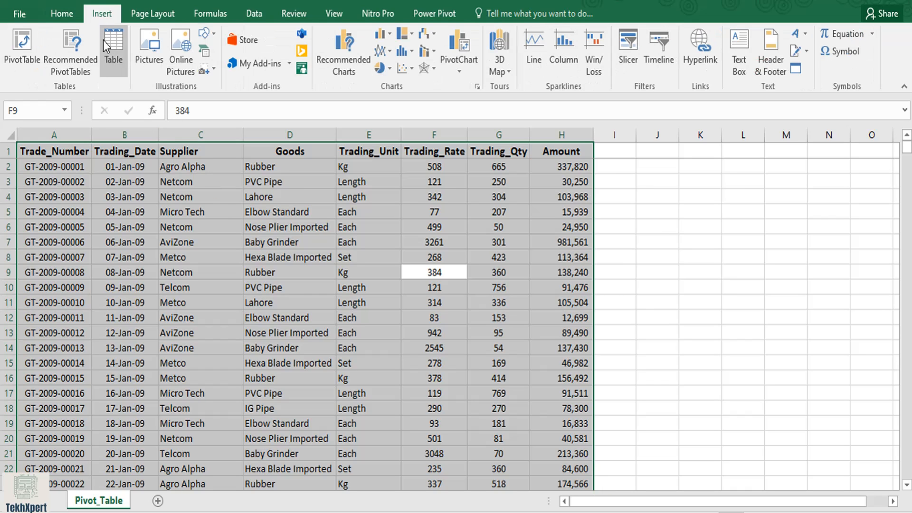
pyautogui.click(32, 69)
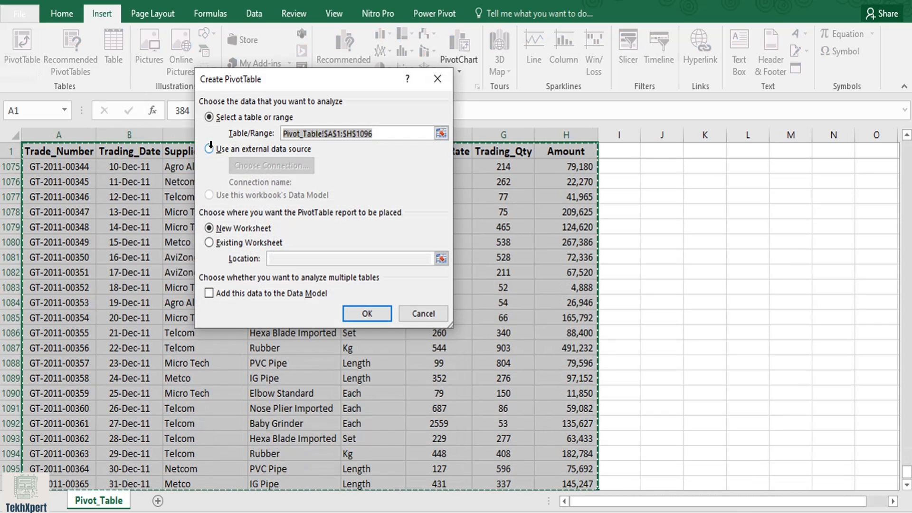
pyautogui.moveTo(292, 77); pyautogui.dragTo(415, 140)
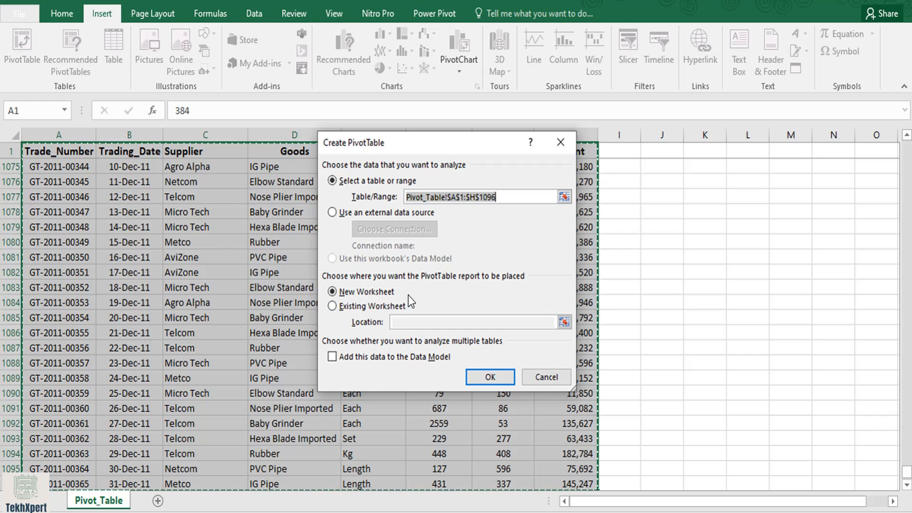
pyautogui.click(471, 377)
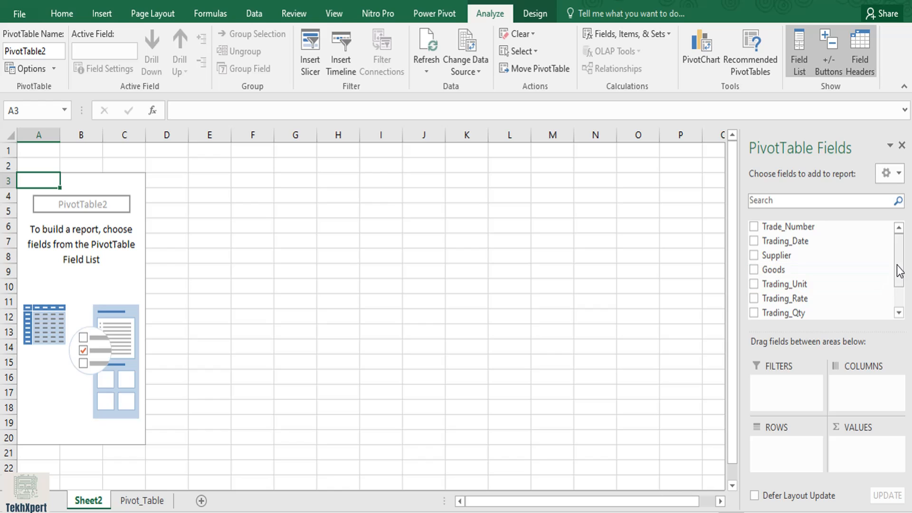
# Add the Goods field to the PivotTable's rows.
pyautogui.moveTo(899, 271); pyautogui.dragTo(899, 296)
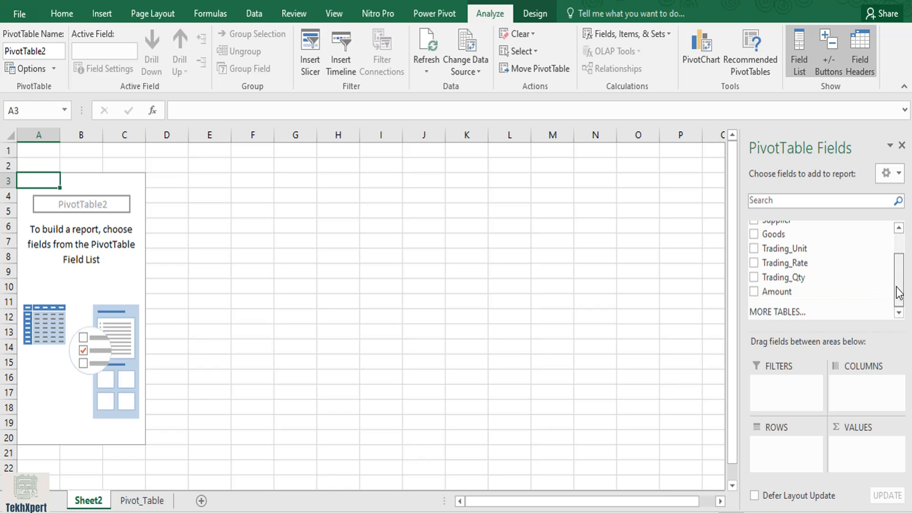
pyautogui.moveTo(900, 280); pyautogui.dragTo(902, 261)
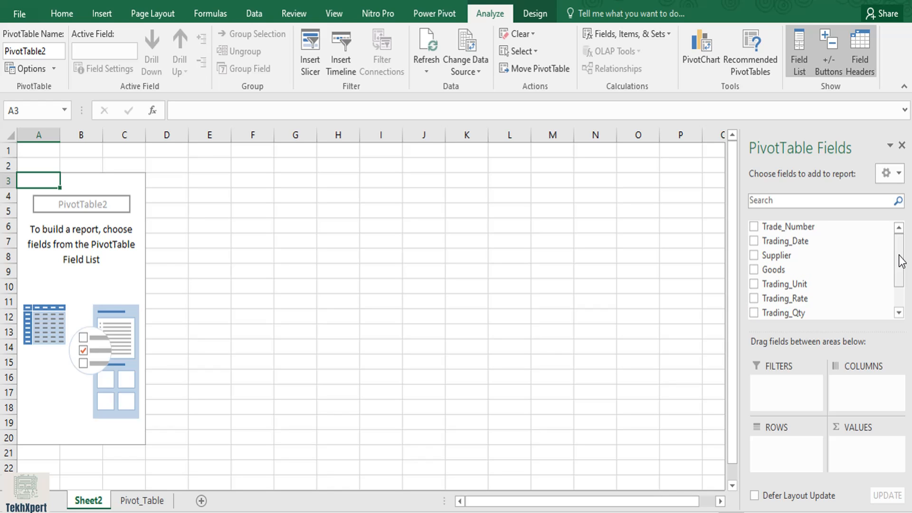
pyautogui.click(754, 270)
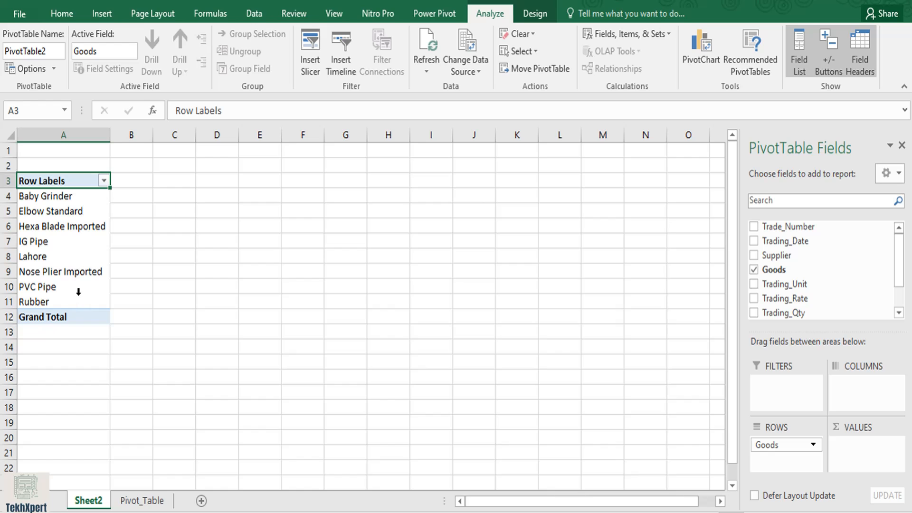
# Examine the Goods column in the Pivot_Table source sheet and compare it with the row labels on Sheet2.
pyautogui.click(135, 500)
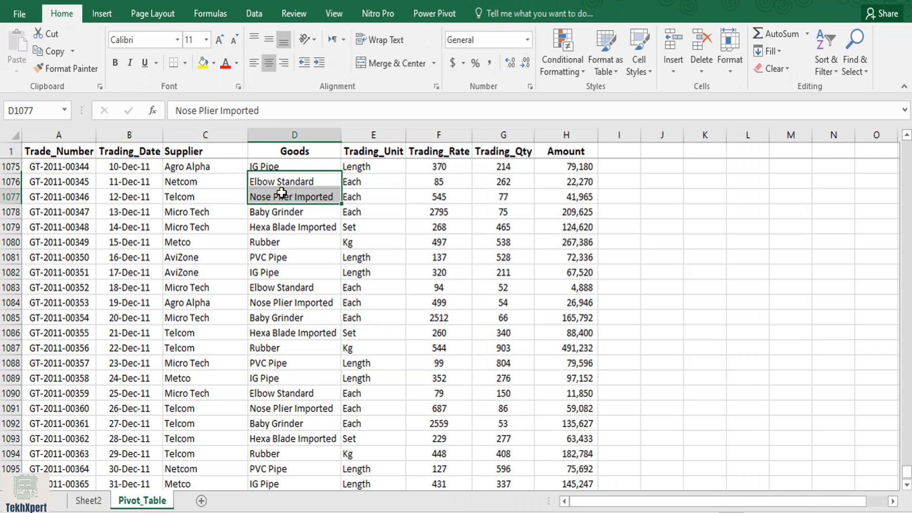
pyautogui.click(282, 194)
pyautogui.hotkey('ctrl', 'Down')
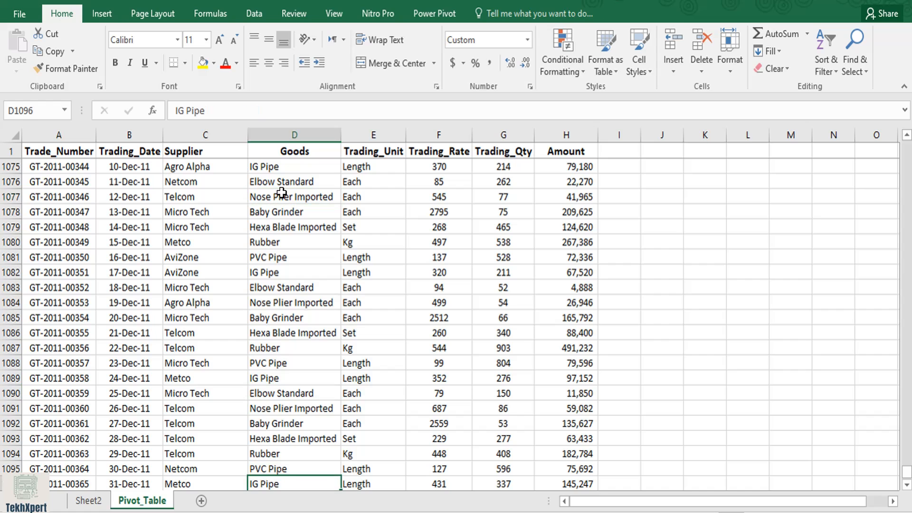
pyautogui.hotkey('ctrl', 'Up')
pyautogui.press('Down')
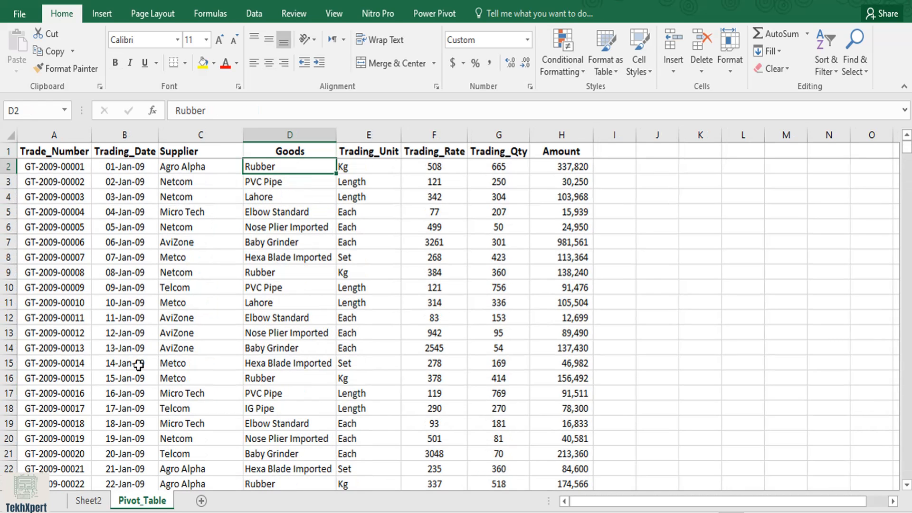
pyautogui.click(88, 501)
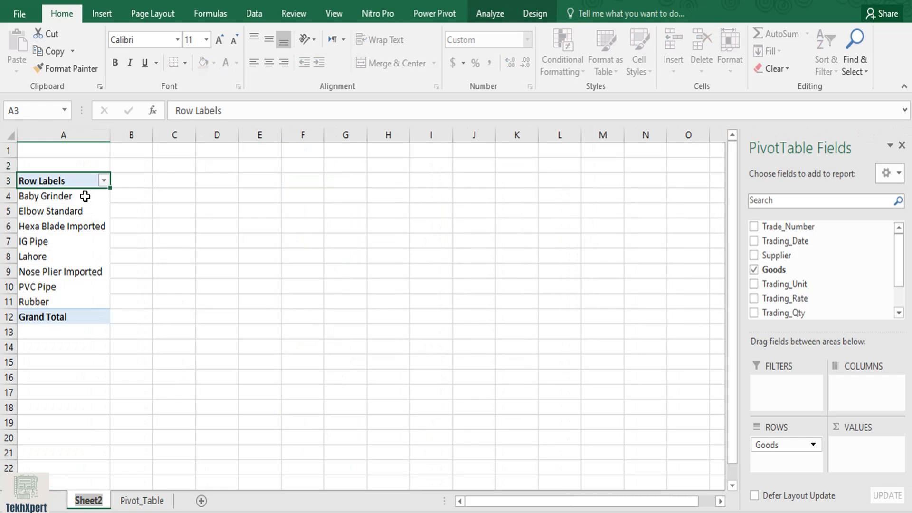
pyautogui.click(81, 196)
pyautogui.click(74, 220)
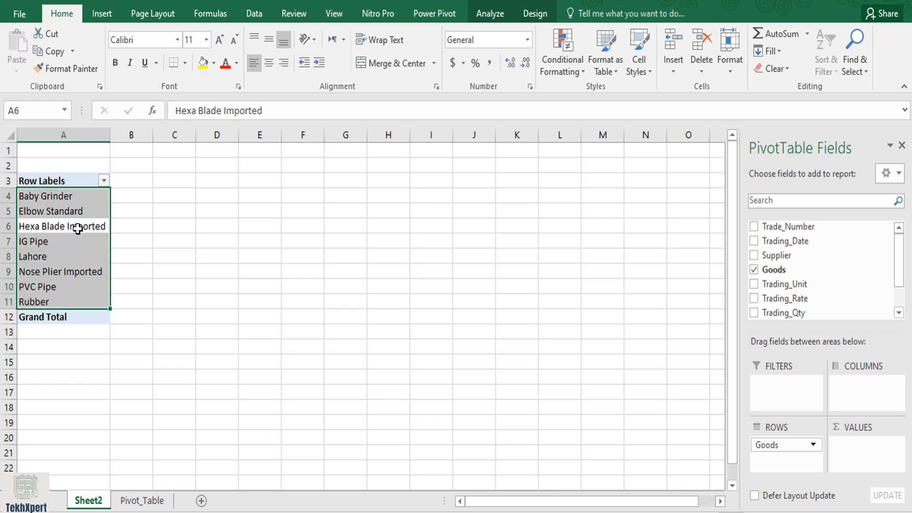
pyautogui.click(82, 214)
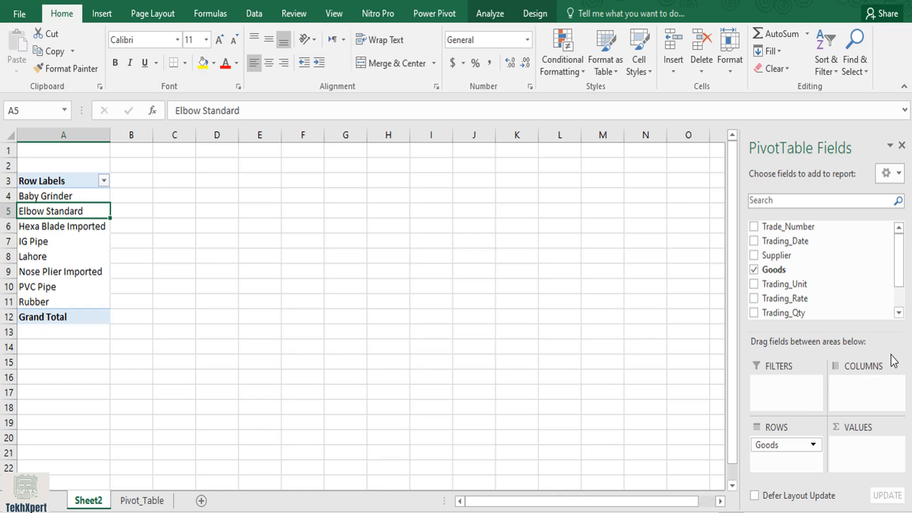
# Add the Trading_Qty field to the PivotTable's values area.
pyautogui.click(899, 313)
pyautogui.click(899, 313)
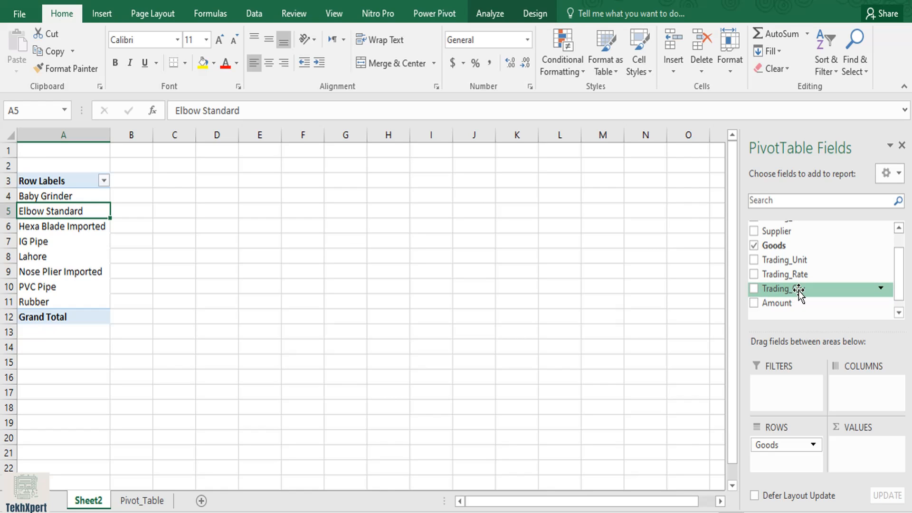
pyautogui.moveTo(799, 291)
pyautogui.mouseDown()
pyautogui.moveTo(876, 436)
pyautogui.moveTo(867, 449)
pyautogui.mouseUp()
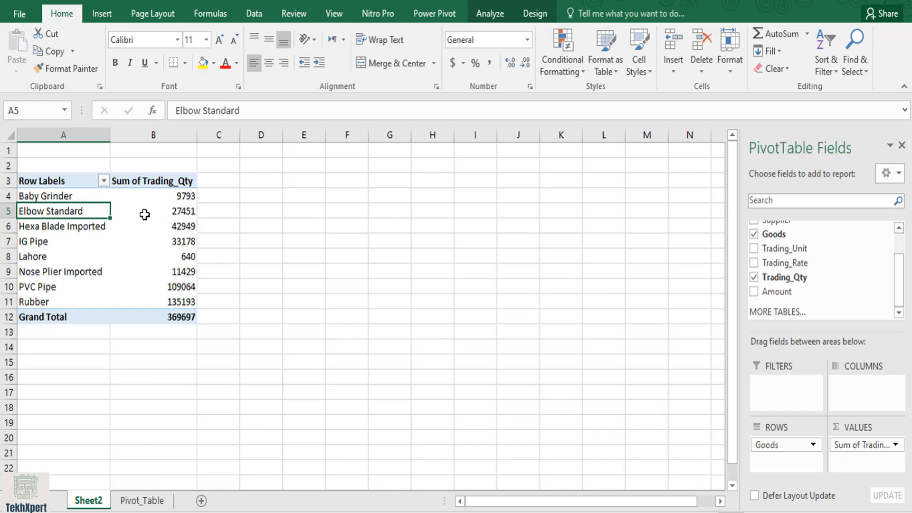
# Open the value field settings for the summed Trading_Qty field.
pyautogui.moveTo(148, 199)
pyautogui.moveTo(147, 236)
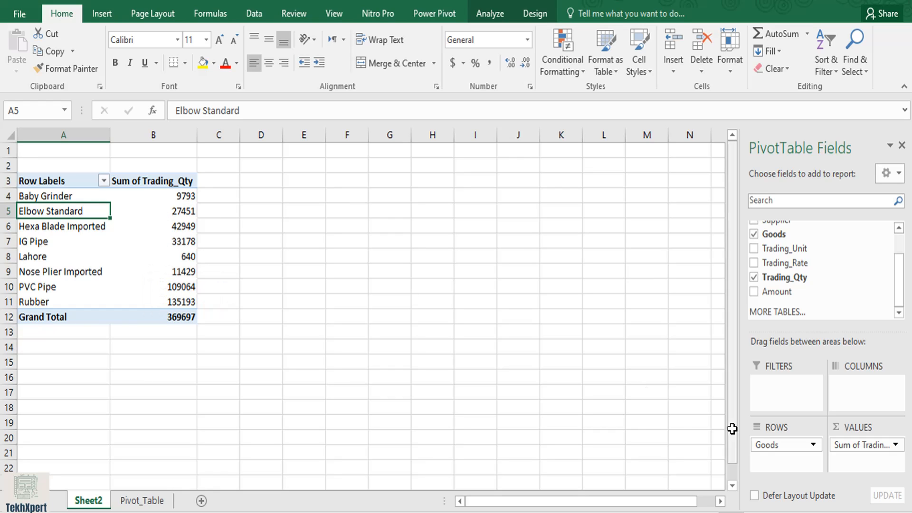
pyautogui.click(897, 447)
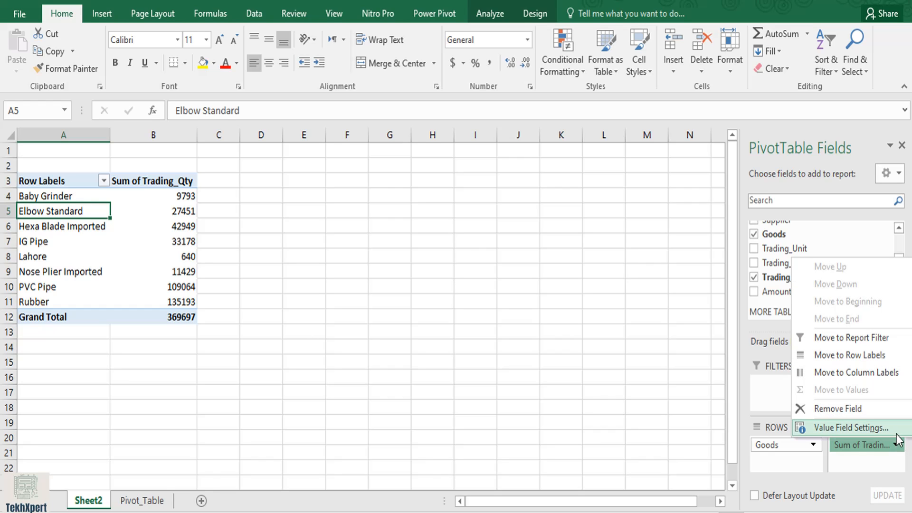
pyautogui.click(895, 430)
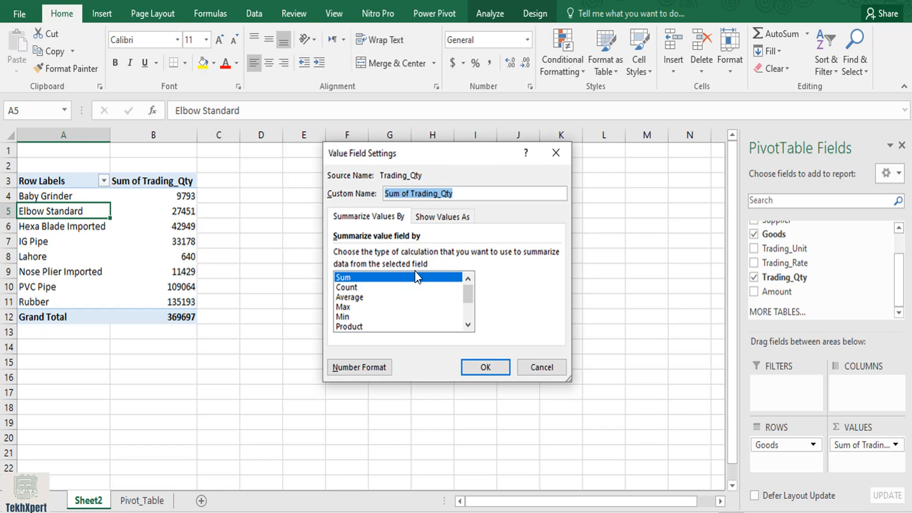
# Try the Count, Average, Max and Min calculations for Trading_Qty, look through the other functions and reselect Sum.
pyautogui.click(378, 287)
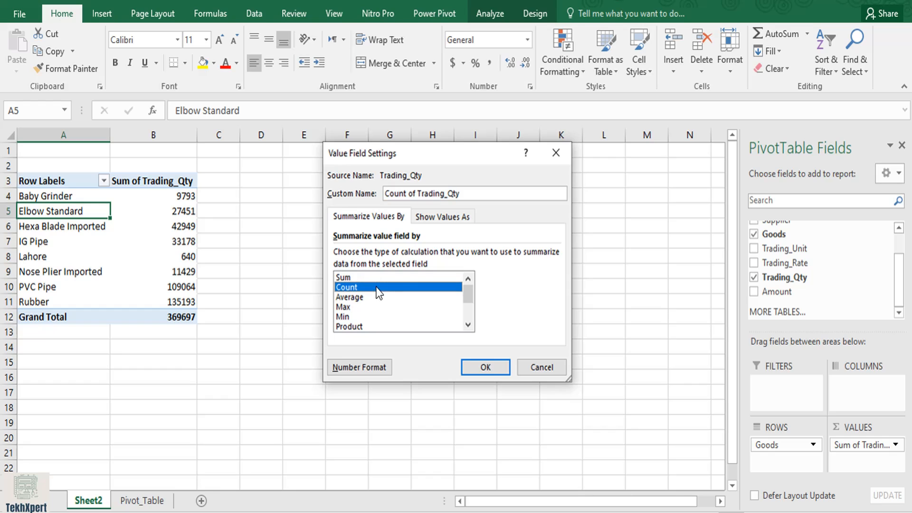
pyautogui.click(374, 298)
pyautogui.click(368, 307)
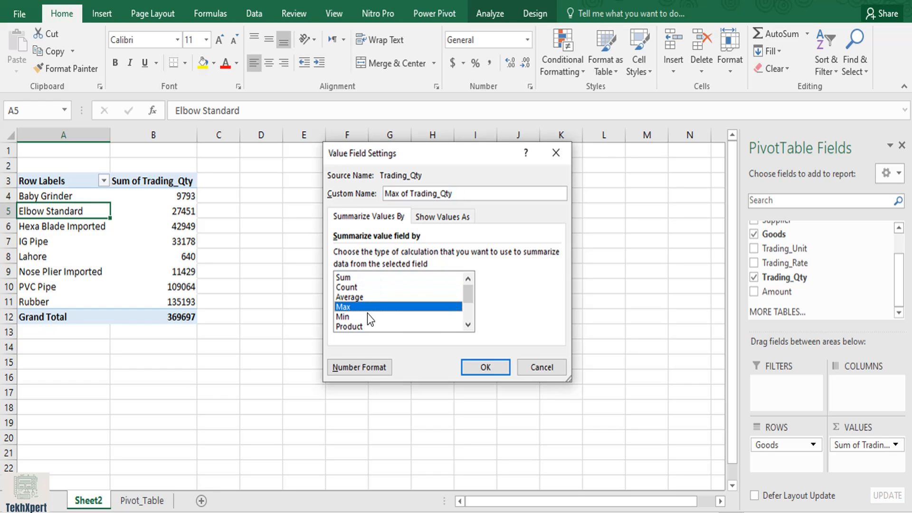
pyautogui.click(367, 316)
pyautogui.click(468, 327)
pyautogui.click(468, 327)
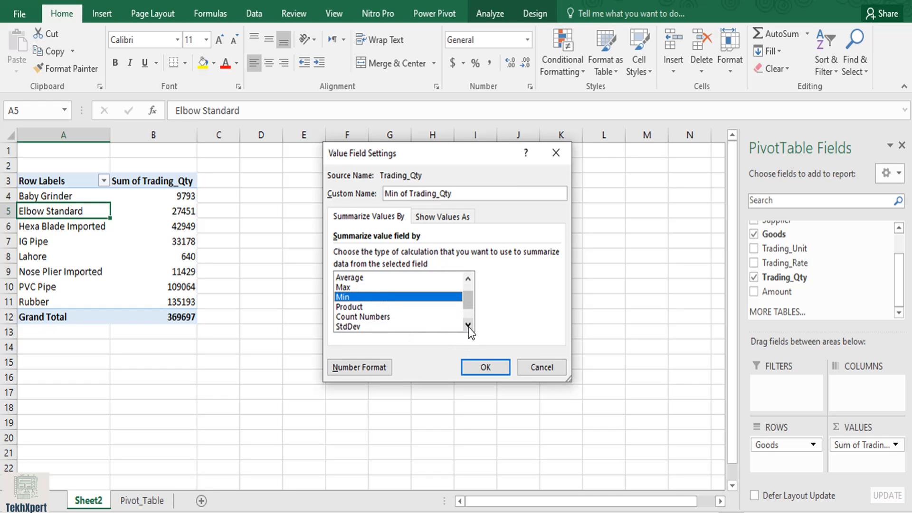
pyautogui.click(468, 327)
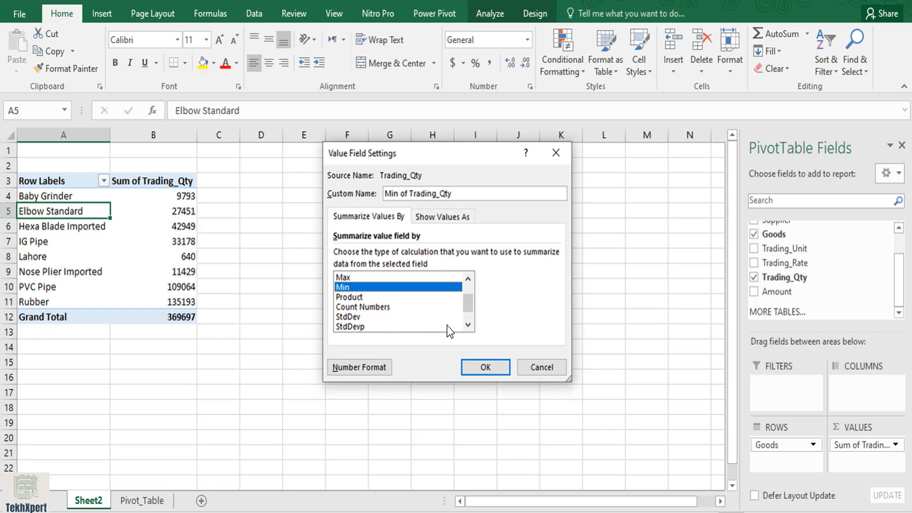
pyautogui.moveTo(466, 305)
pyautogui.mouseDown()
pyautogui.moveTo(463, 317)
pyautogui.moveTo(464, 290)
pyautogui.mouseUp()
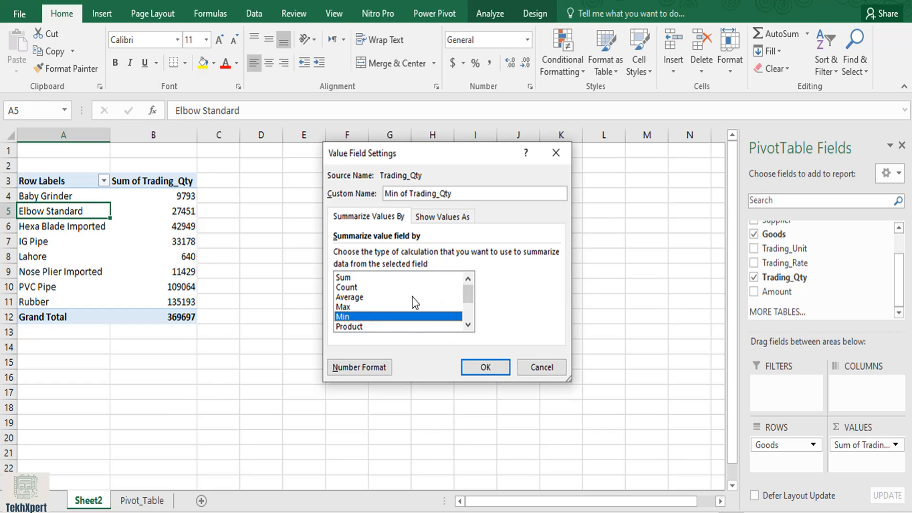
pyautogui.click(375, 286)
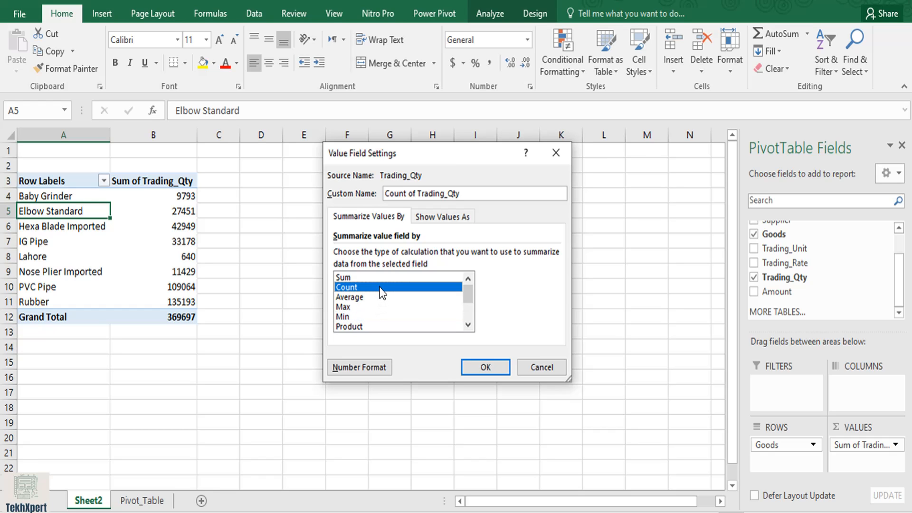
pyautogui.click(378, 275)
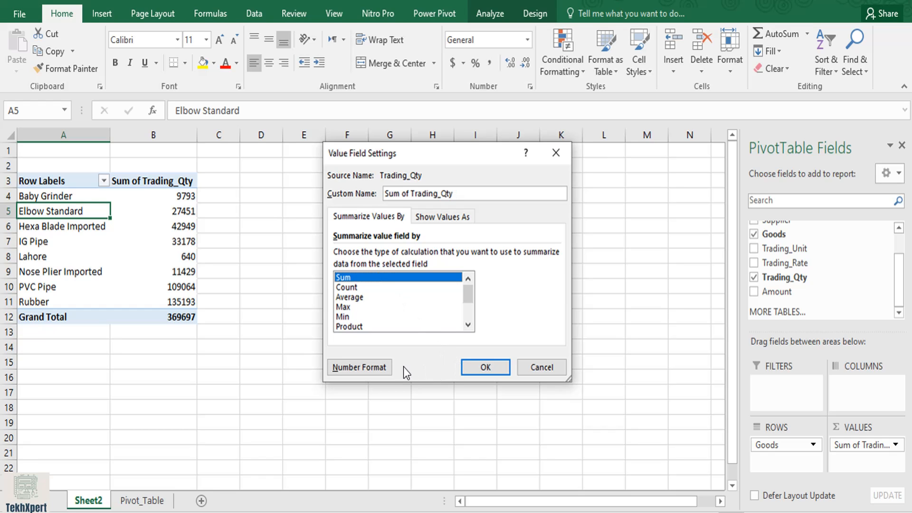
# Format the Trading_Qty values with the Accounting number format and symbol None, and apply the field settings.
pyautogui.click(385, 367)
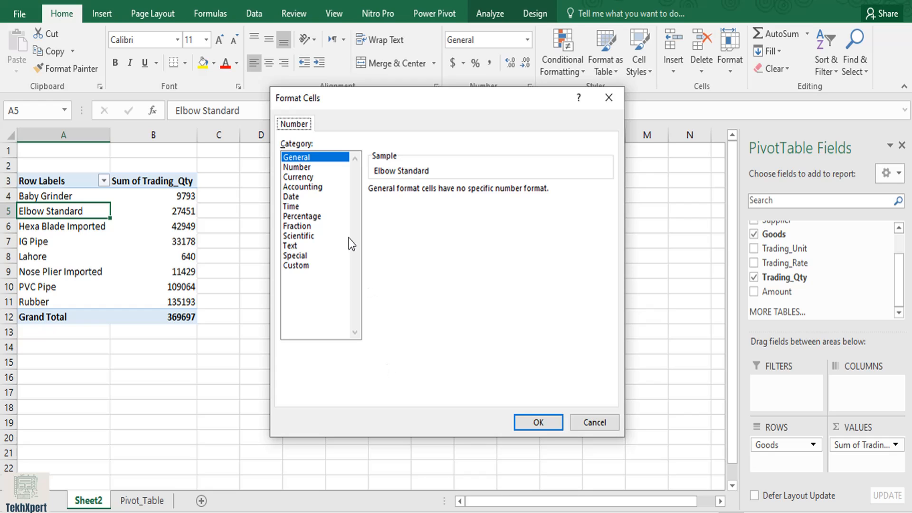
pyautogui.click(306, 168)
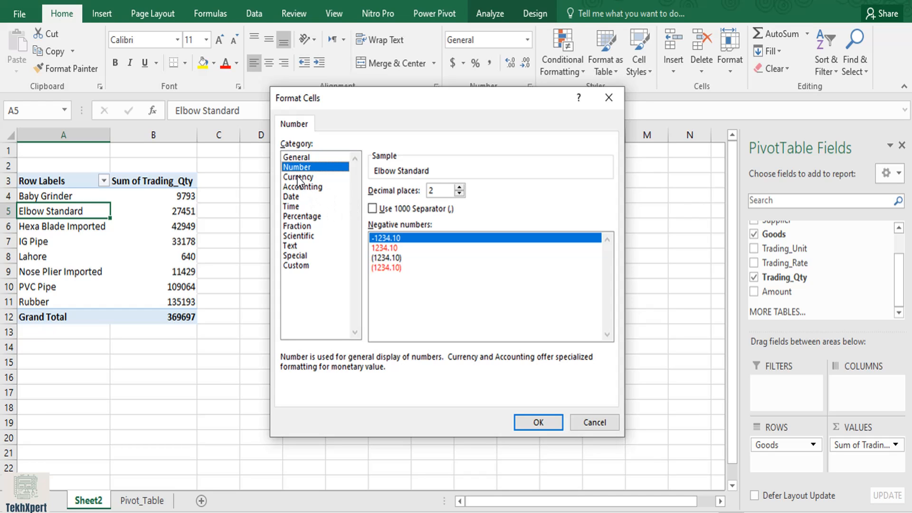
pyautogui.click(297, 187)
pyautogui.click(478, 209)
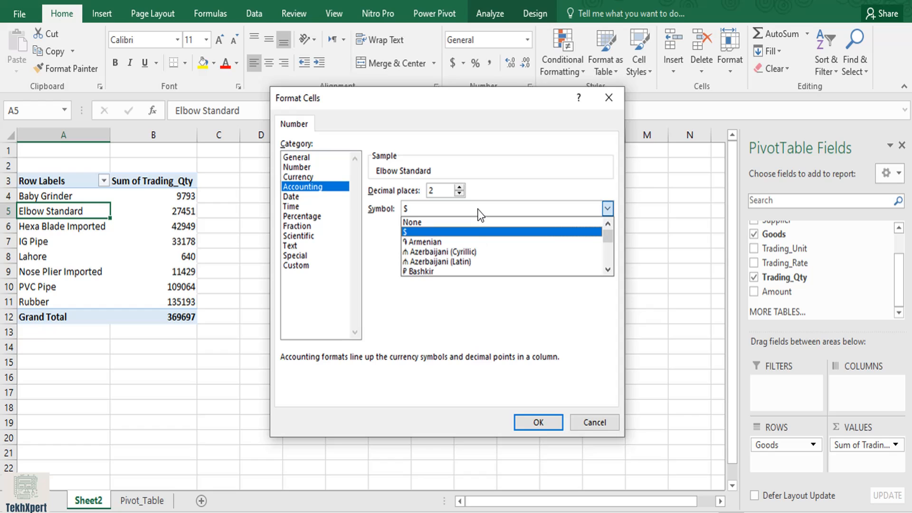
pyautogui.click(475, 222)
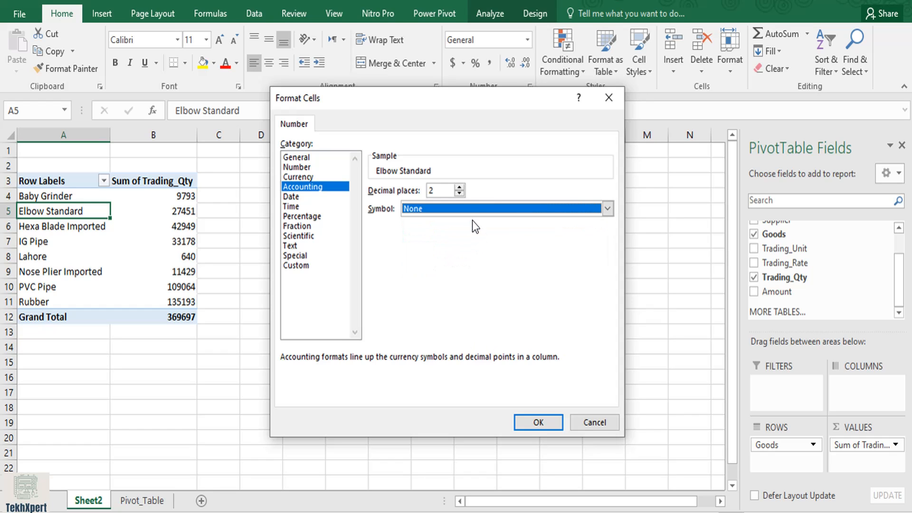
pyautogui.click(531, 424)
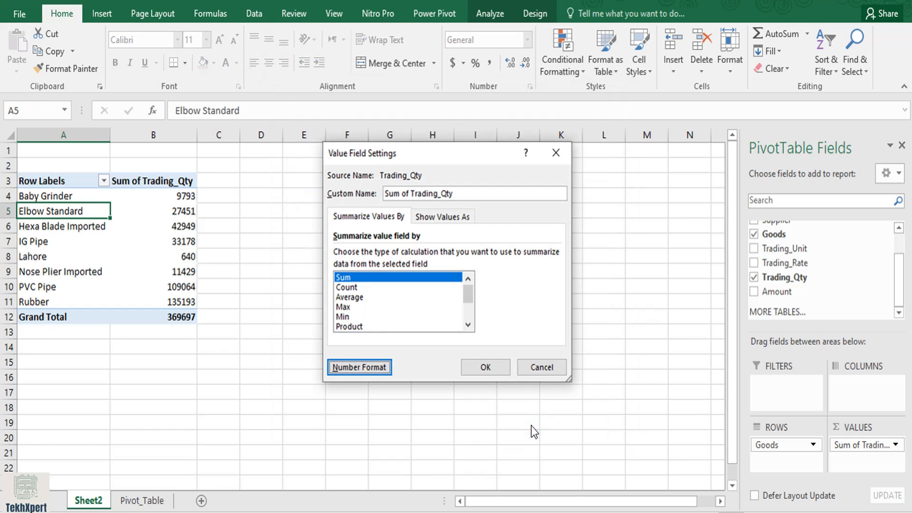
pyautogui.click(499, 369)
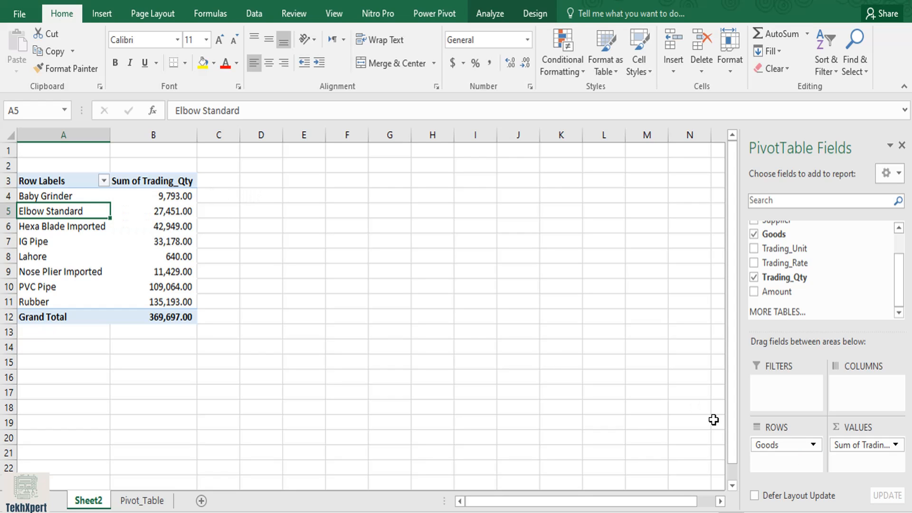
# Rename the summed Trading_Qty value field to Tr_Qty through its value field settings.
pyautogui.click(889, 445)
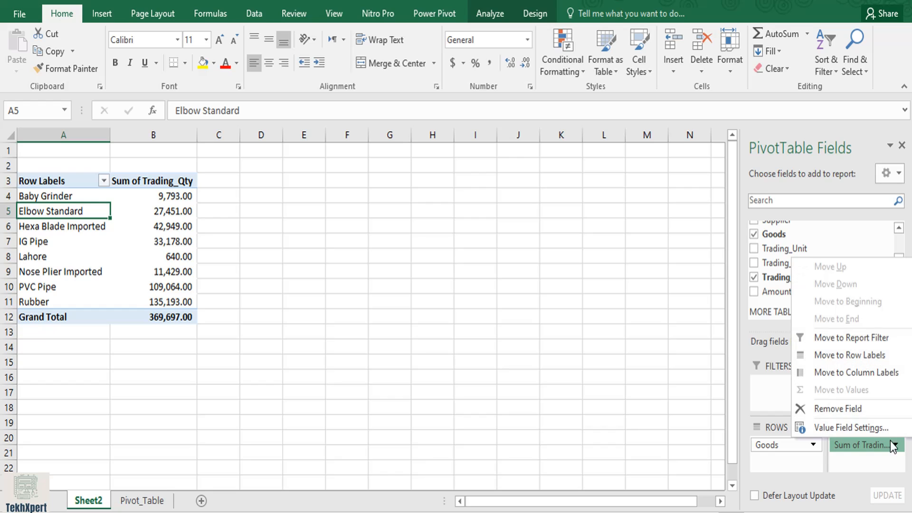
pyautogui.click(883, 428)
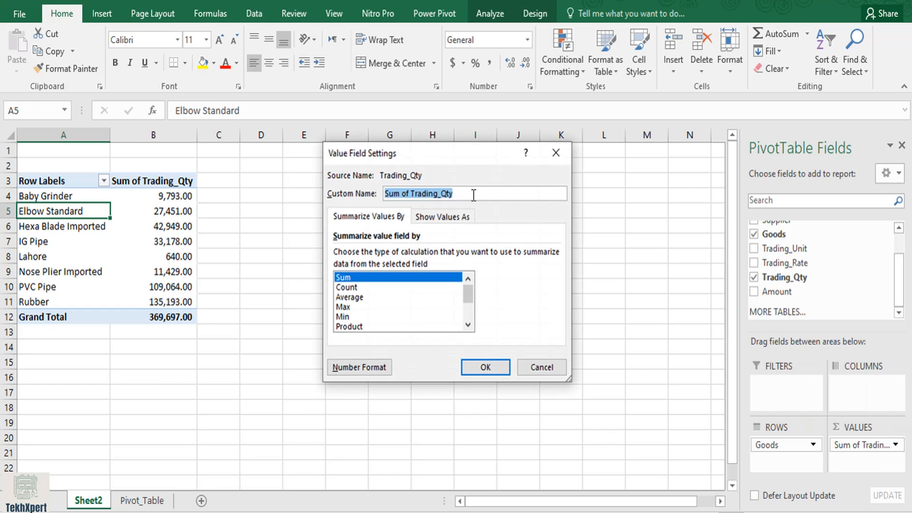
pyautogui.moveTo(472, 194); pyautogui.dragTo(287, 180)
pyautogui.write('T')
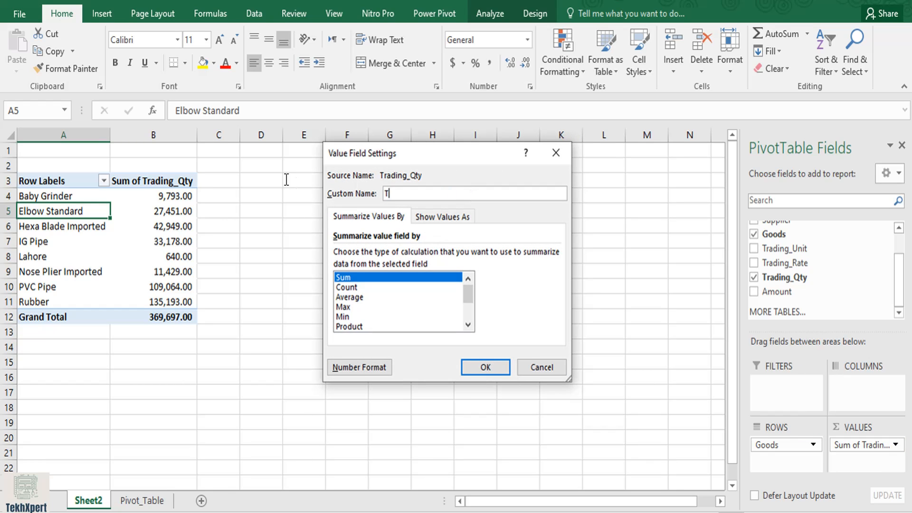
pyautogui.write('r_Qty')
pyautogui.click(483, 368)
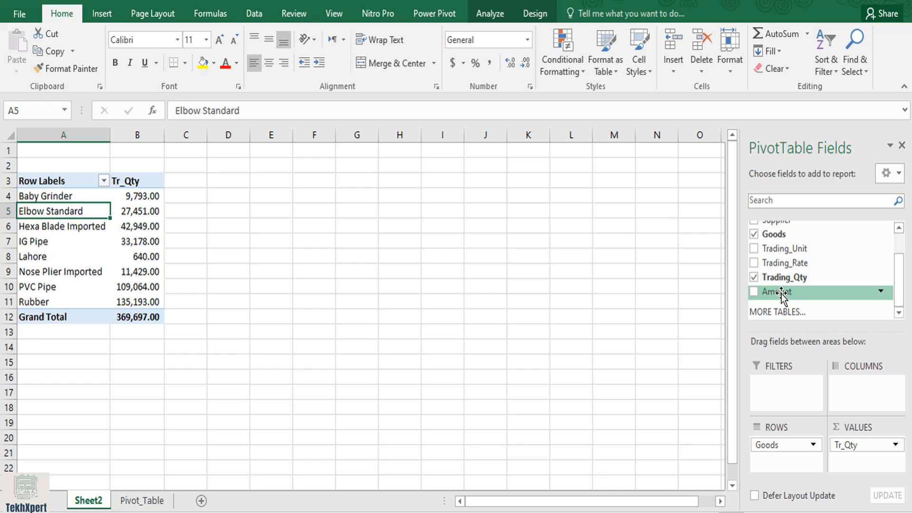
# Add the Amount field to the PivotTable's values area and look over its sums per goods item beside Tr_Qty.
pyautogui.moveTo(782, 295); pyautogui.dragTo(862, 465)
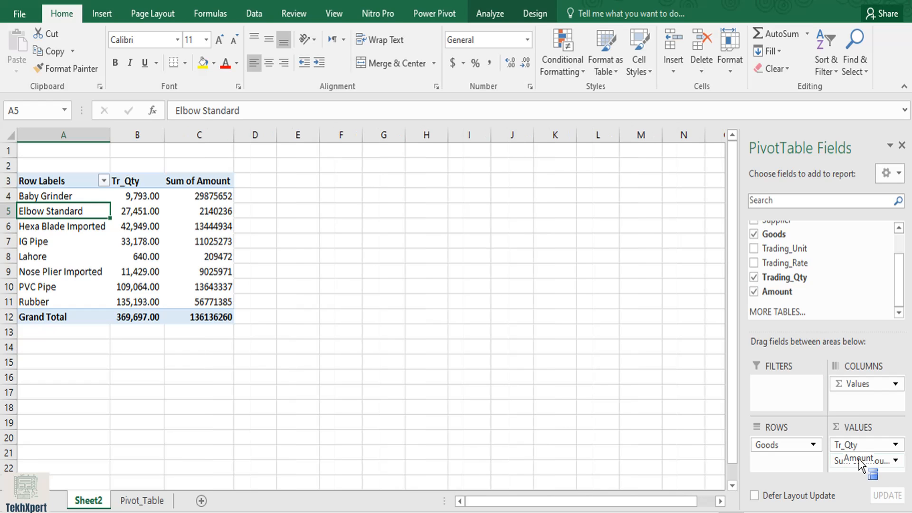
pyautogui.moveTo(190, 231)
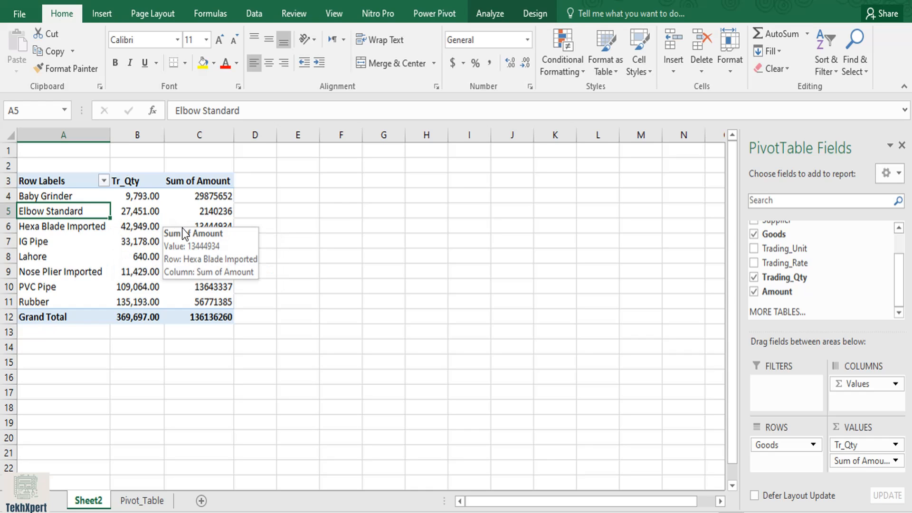
pyautogui.click(61, 196)
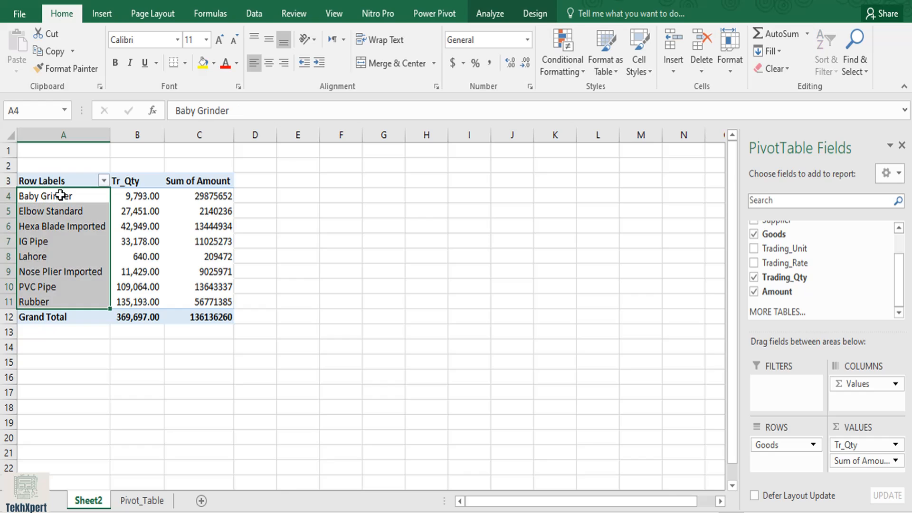
pyautogui.click(152, 204)
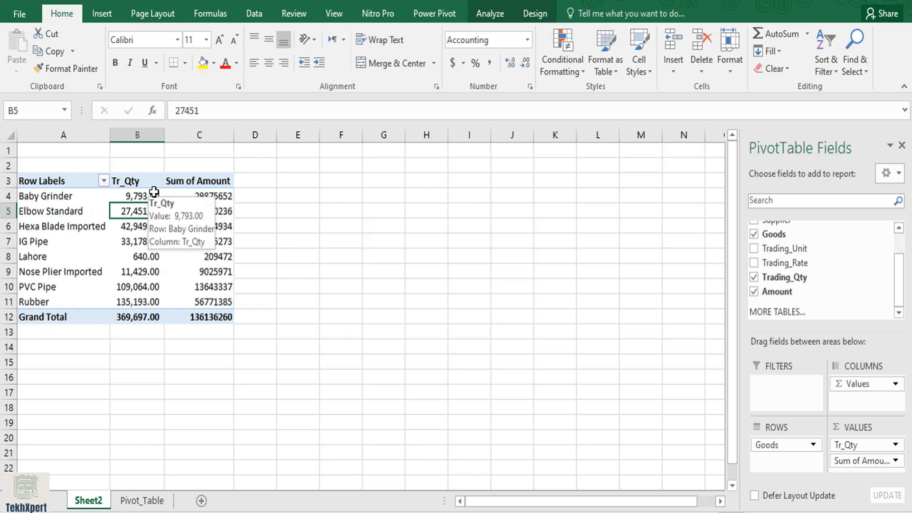
pyautogui.click(152, 194)
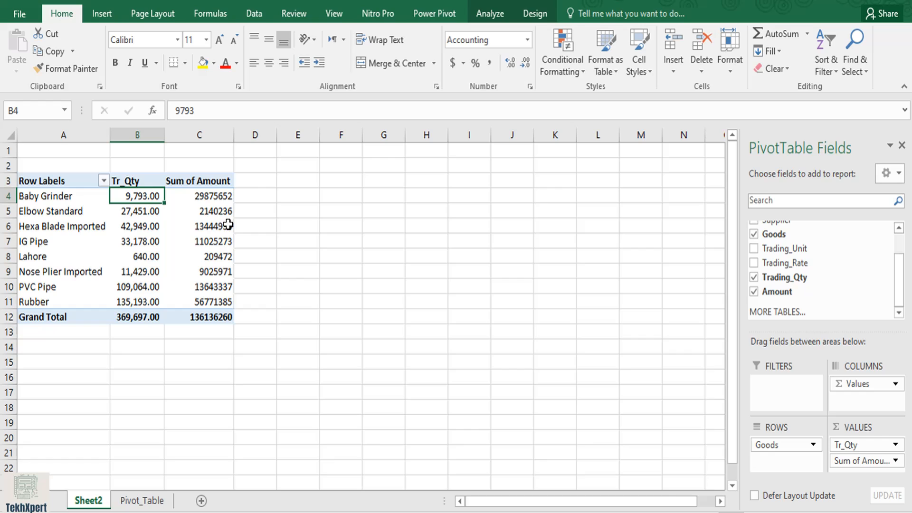
pyautogui.click(230, 199)
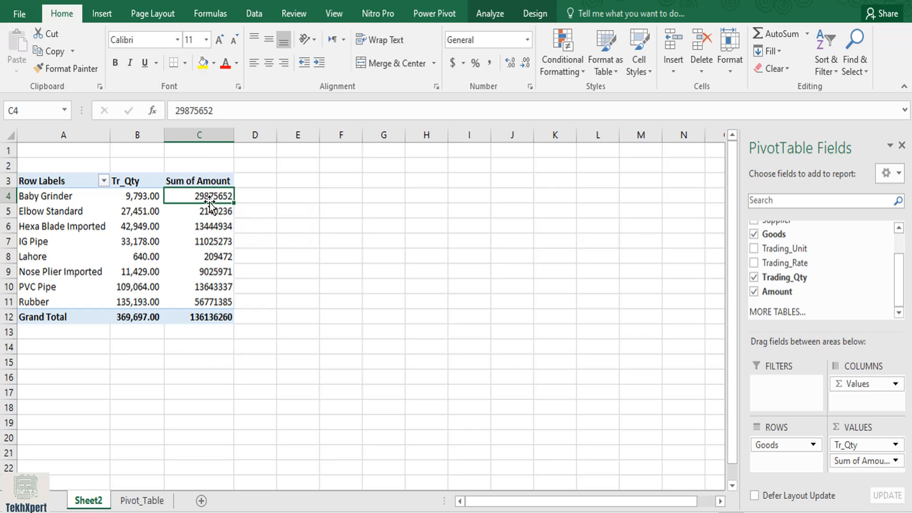
# Open the value field settings of the summed Amount field and enter Amount as its custom name.
pyautogui.click(843, 460)
pyautogui.click(848, 444)
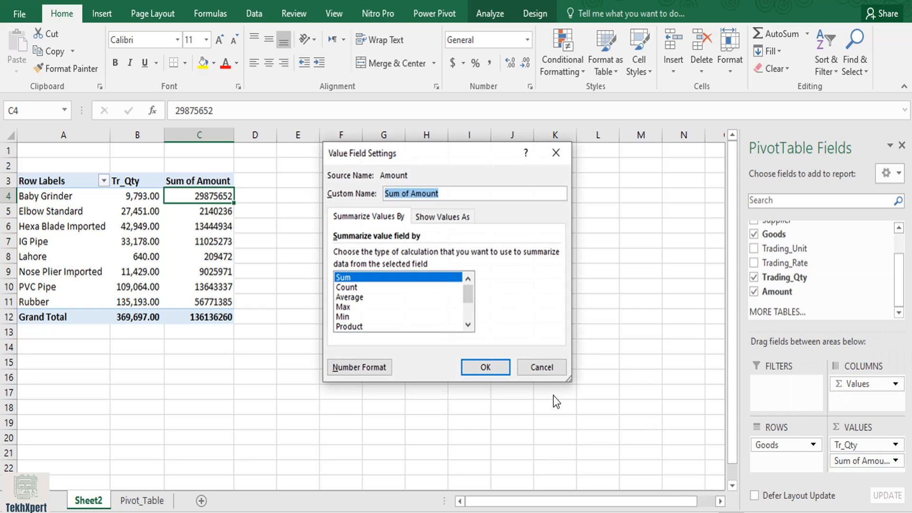
pyautogui.write('Amou')
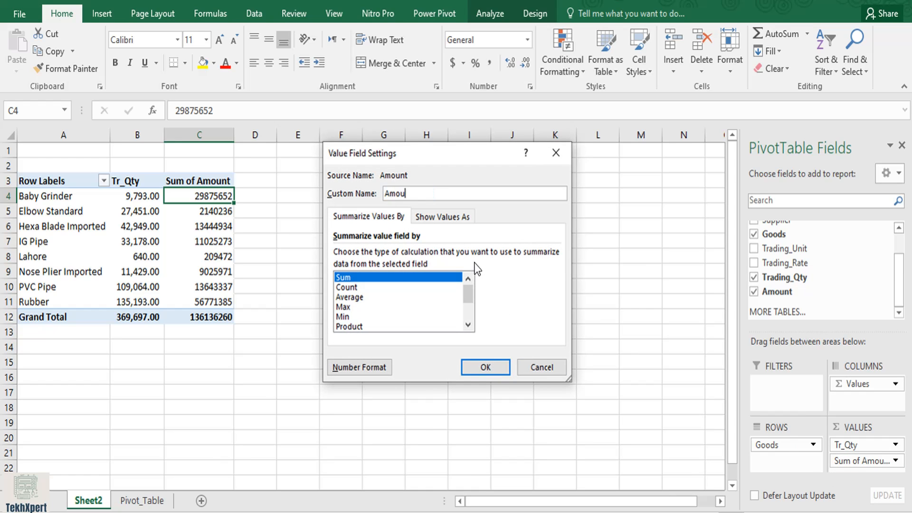
# Give the Amount values the Currency number format with symbol None and 0 decimal places.
pyautogui.click(367, 367)
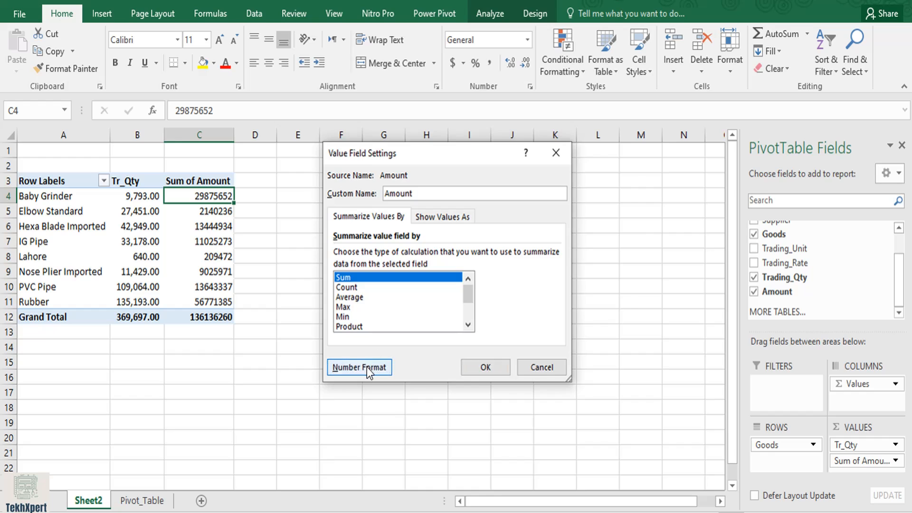
pyautogui.click(304, 176)
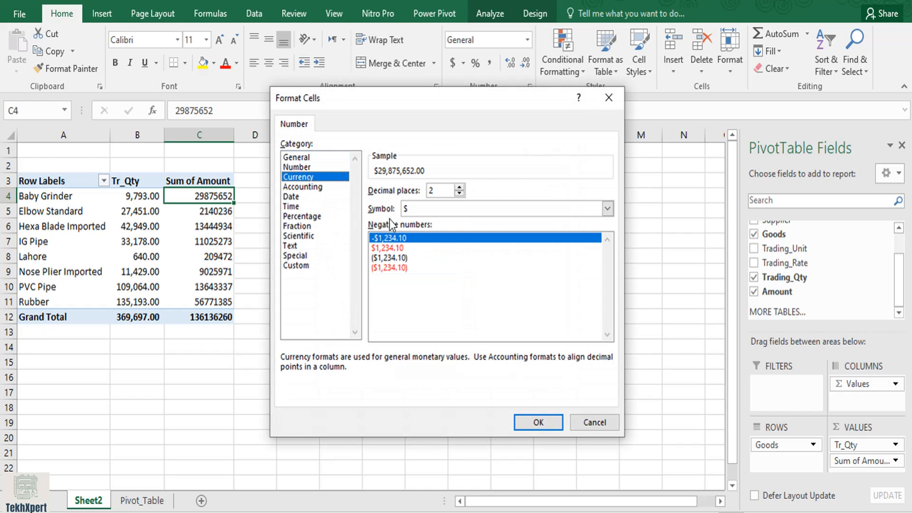
pyautogui.click(420, 210)
pyautogui.click(421, 220)
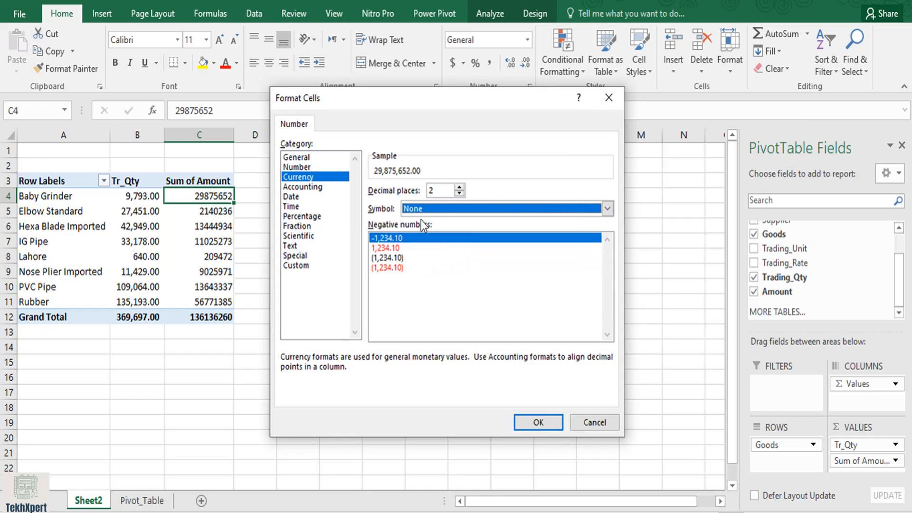
pyautogui.doubleClick(460, 195)
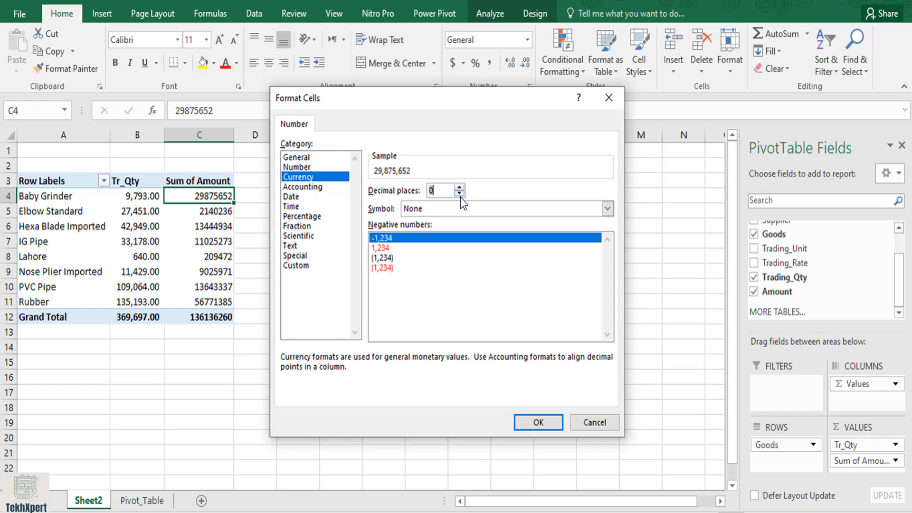
pyautogui.click(525, 423)
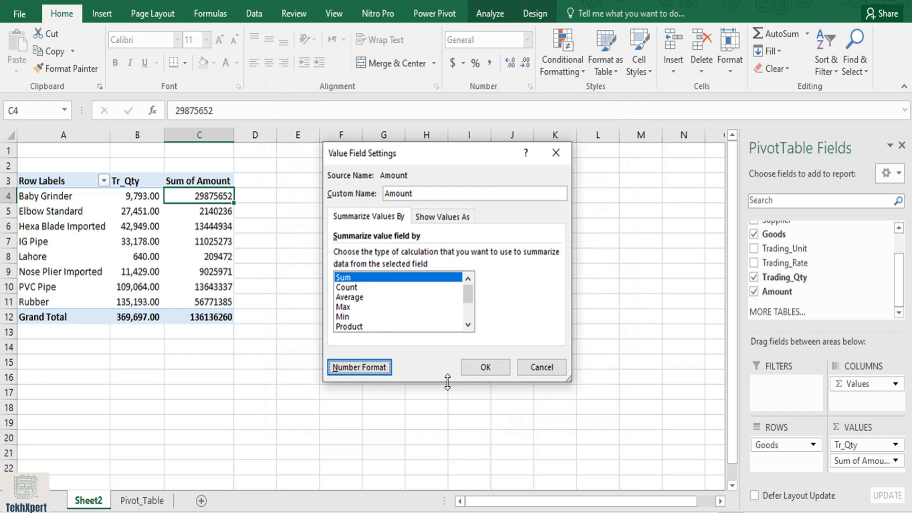
# Try to apply the custom name Amount, change it to Amount_Sum and apply the field settings.
pyautogui.click(477, 370)
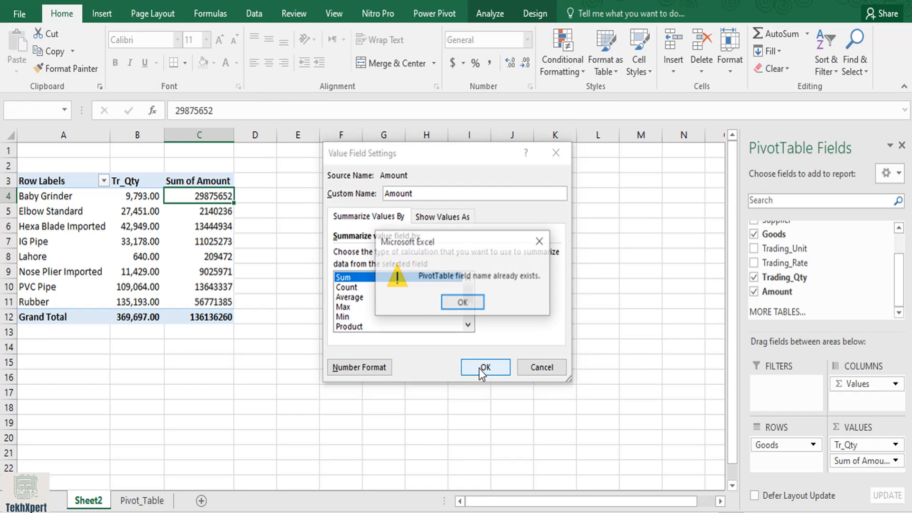
pyautogui.click(468, 303)
pyautogui.click(434, 191)
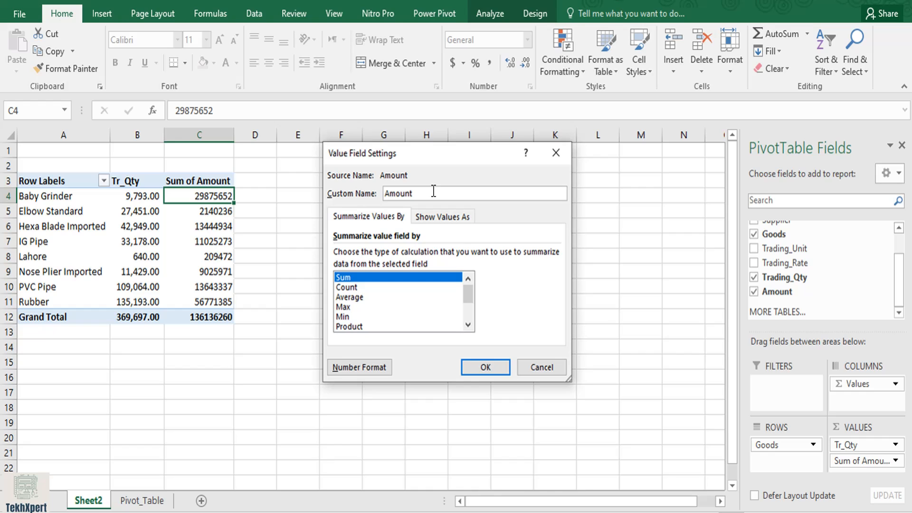
pyautogui.click(482, 367)
pyautogui.click(197, 235)
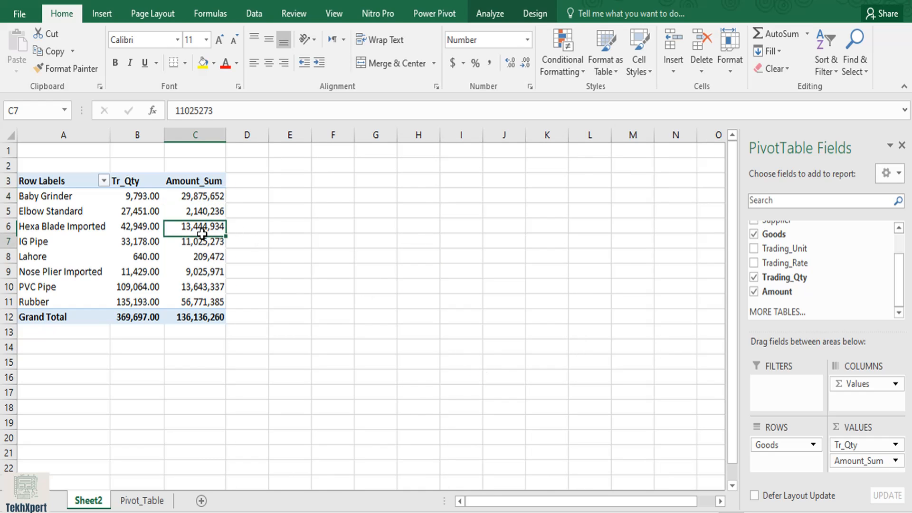
pyautogui.click(214, 195)
pyautogui.click(145, 196)
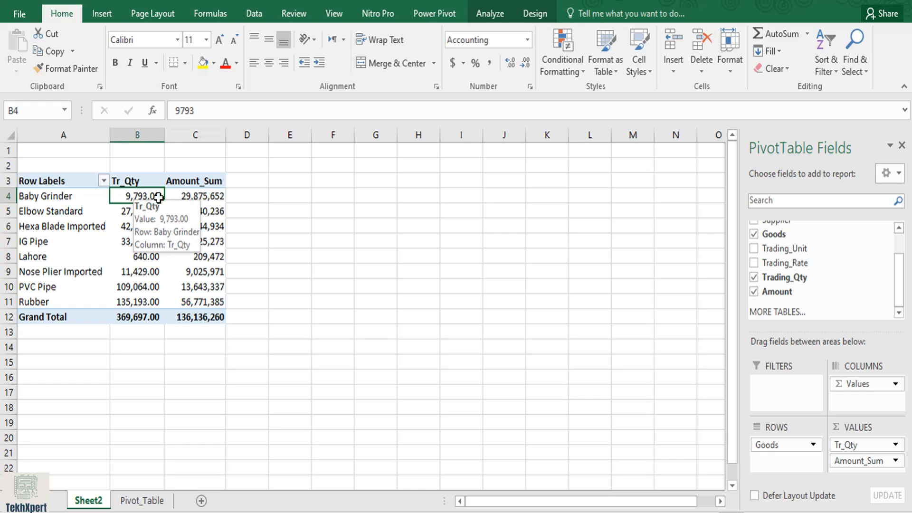
pyautogui.click(193, 197)
pyautogui.click(194, 231)
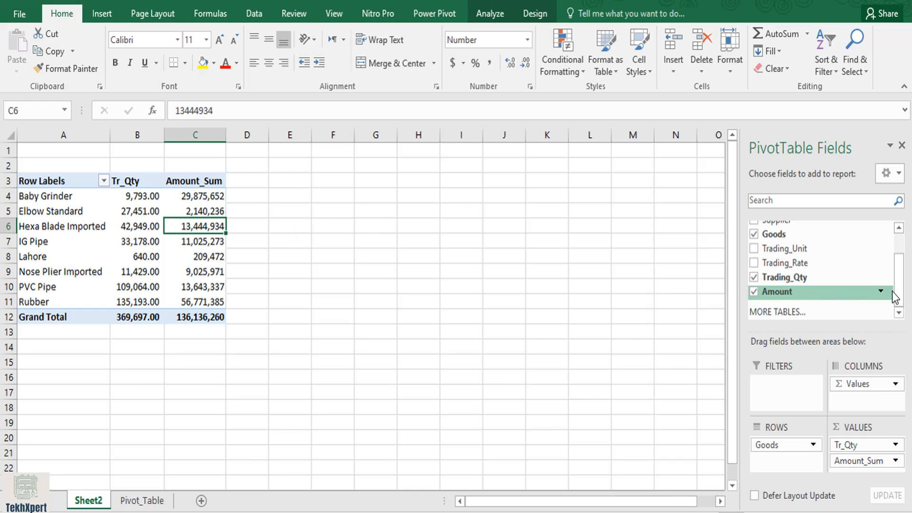
# Add the Trading_Date field to the PivotTable's columns area to break the values down by year.
pyautogui.moveTo(901, 297); pyautogui.dragTo(899, 268)
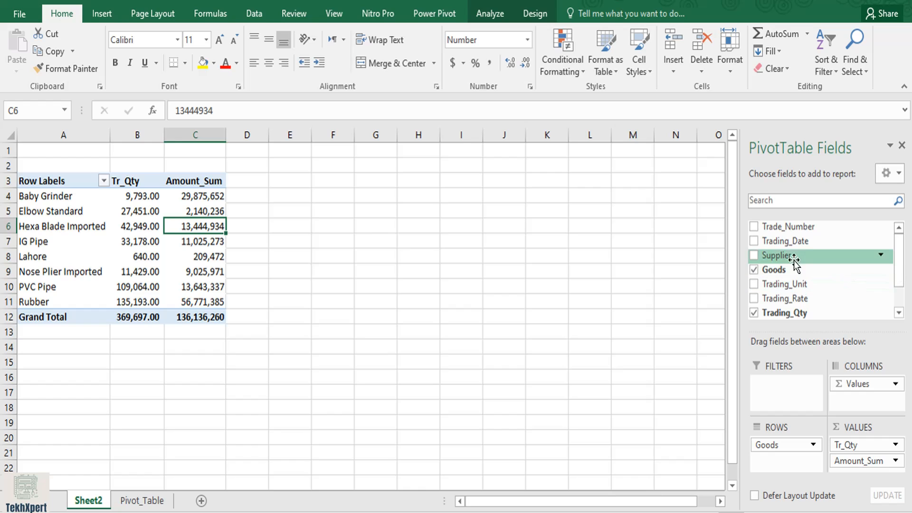
pyautogui.moveTo(788, 240); pyautogui.dragTo(863, 403)
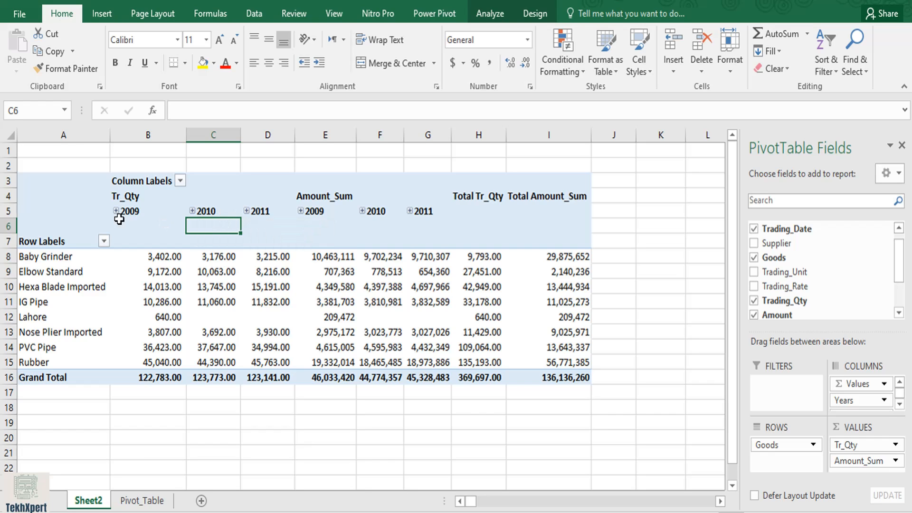
# Examine the Tr_Qty and Amount_Sum columns for the years 2009, 2010 and 2011.
pyautogui.moveTo(126, 212); pyautogui.dragTo(247, 364)
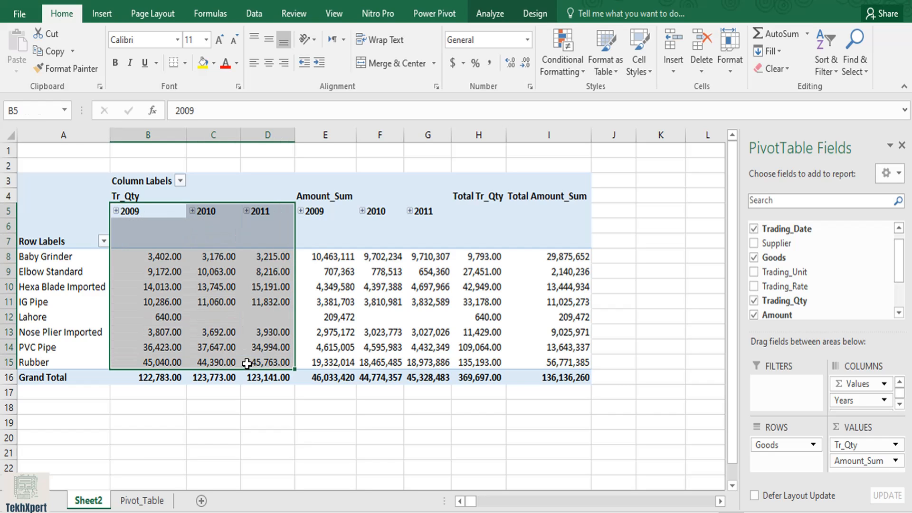
pyautogui.click(323, 219)
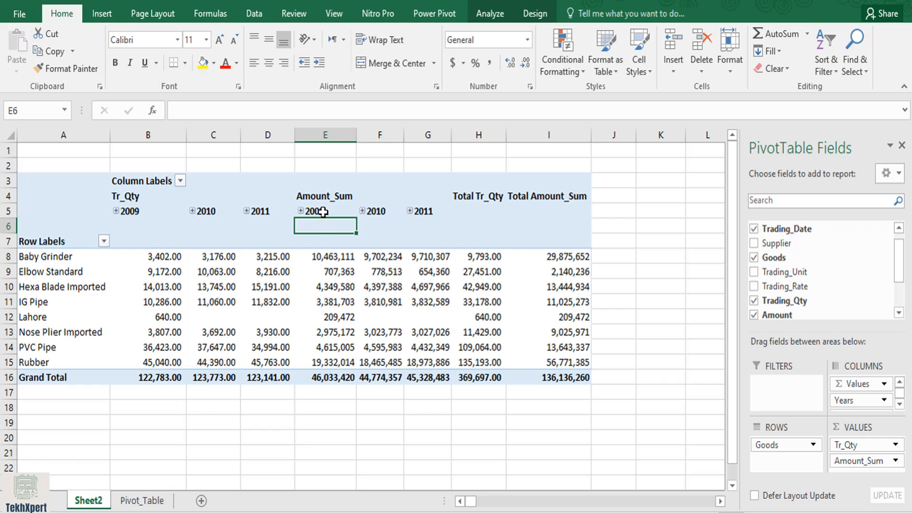
pyautogui.click(328, 211)
pyautogui.click(402, 221)
pyautogui.click(417, 210)
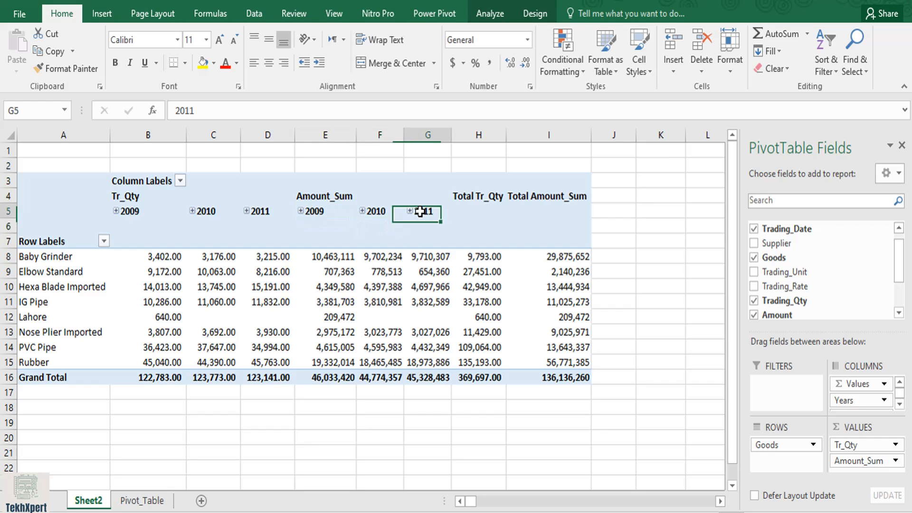
pyautogui.click(323, 206)
pyautogui.click(410, 267)
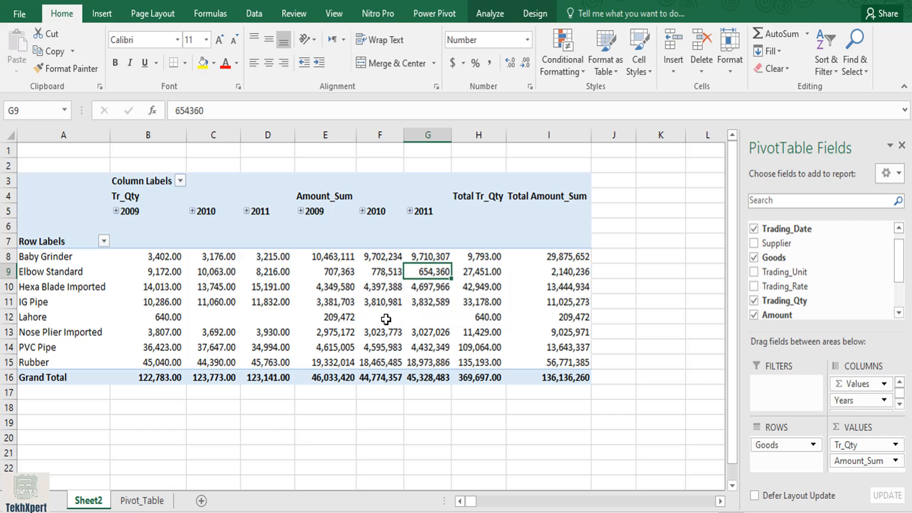
pyautogui.click(136, 211)
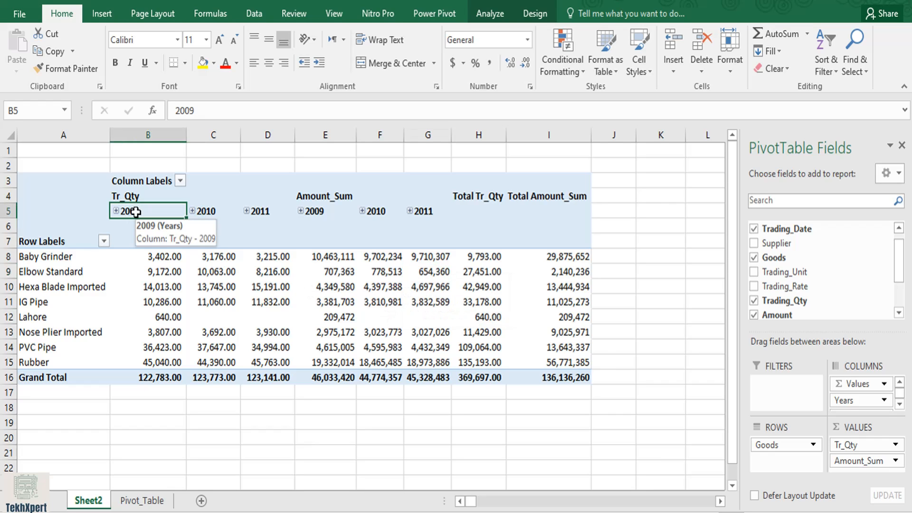
# Expand 2009 into quarters and its Qtr1 into months to view the detail, and collapse both levels again.
pyautogui.click(116, 211)
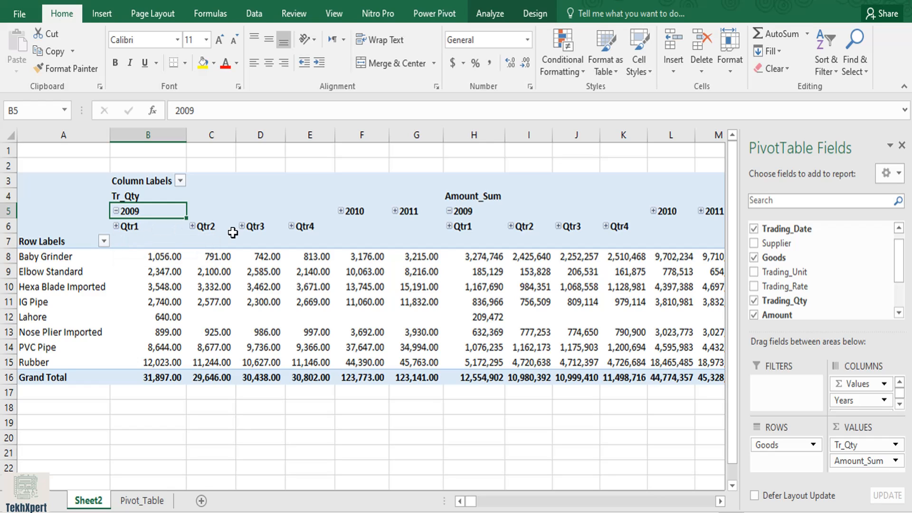
pyautogui.click(117, 227)
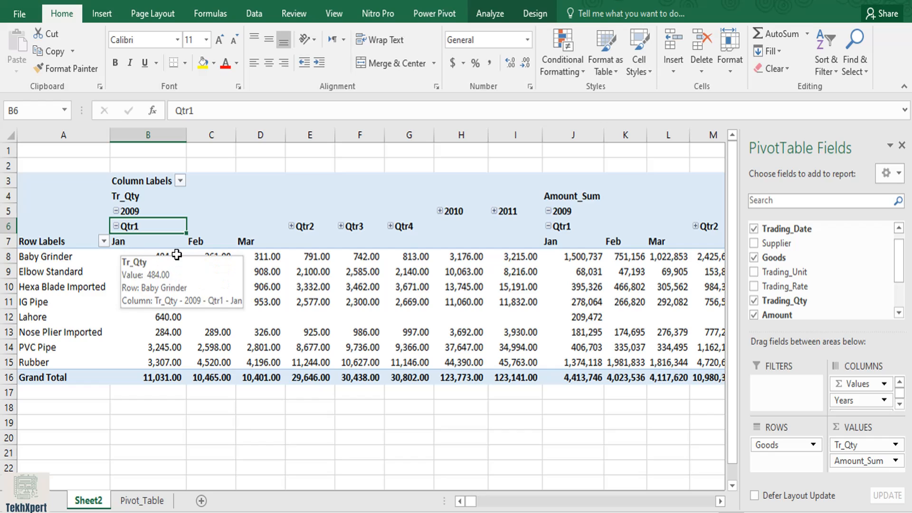
pyautogui.moveTo(255, 258)
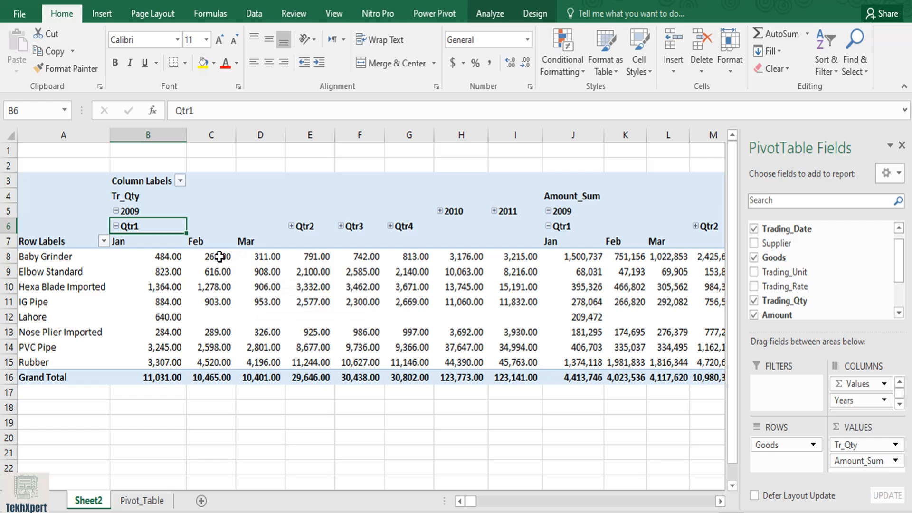
pyautogui.click(116, 227)
pyautogui.click(116, 212)
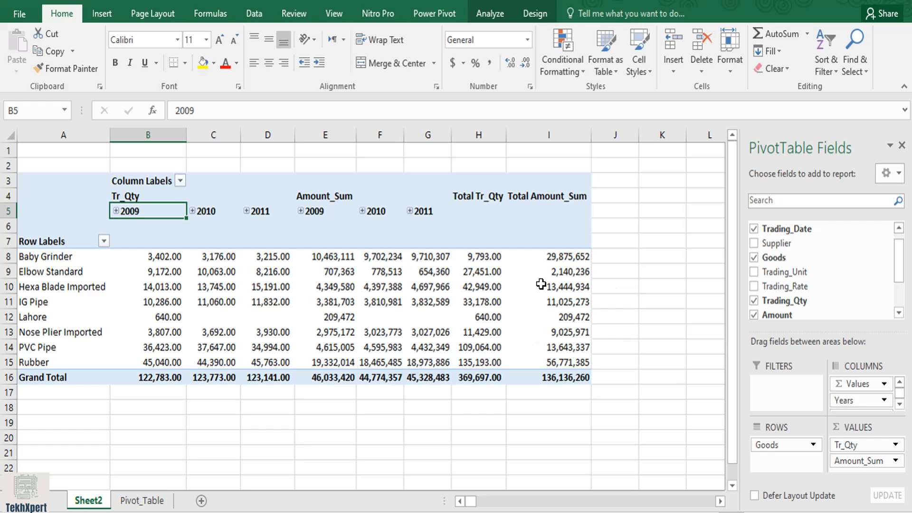
pyautogui.moveTo(546, 272); pyautogui.dragTo(297, 364)
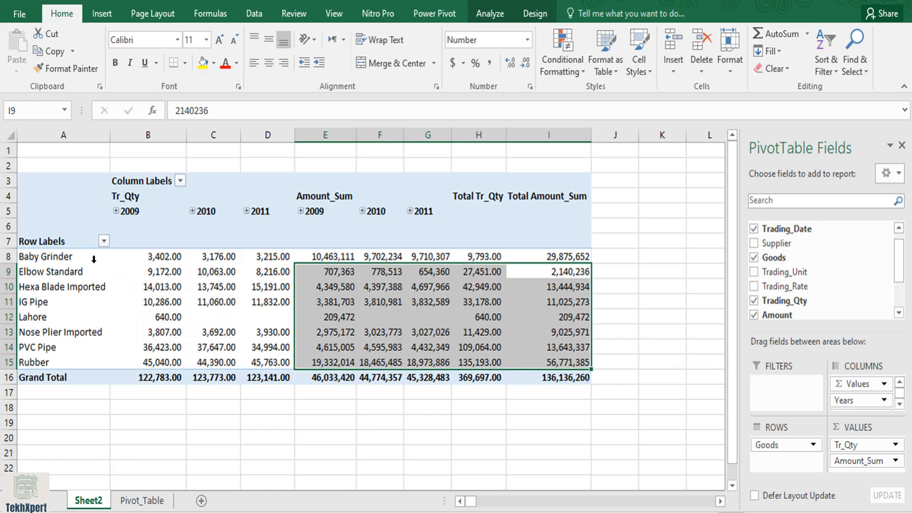
pyautogui.moveTo(87, 260); pyautogui.dragTo(87, 361)
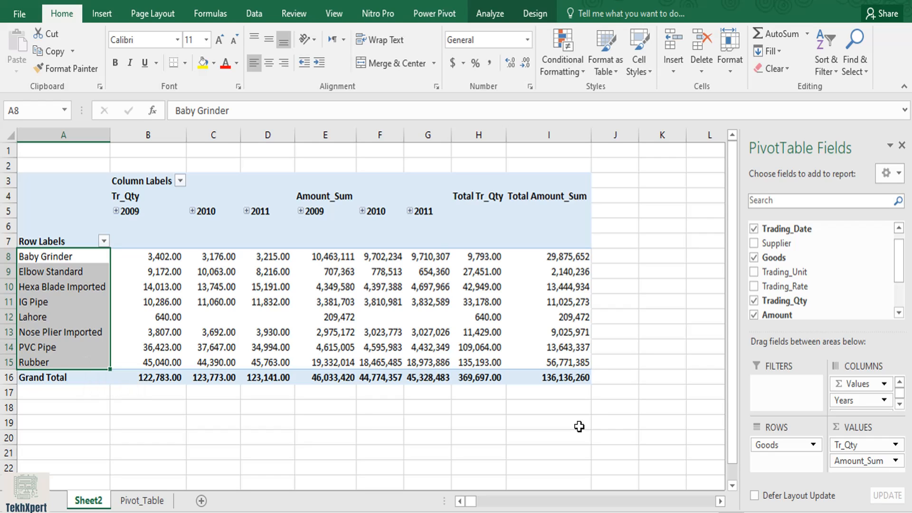
# Remove the Goods field from the PivotTable's rows and the Tr_Qty field from its values.
pyautogui.click(802, 446)
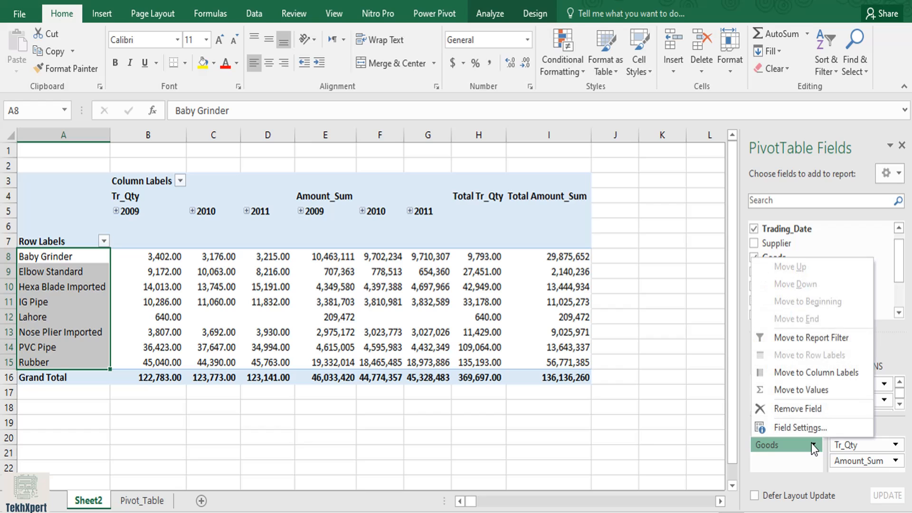
pyautogui.click(816, 409)
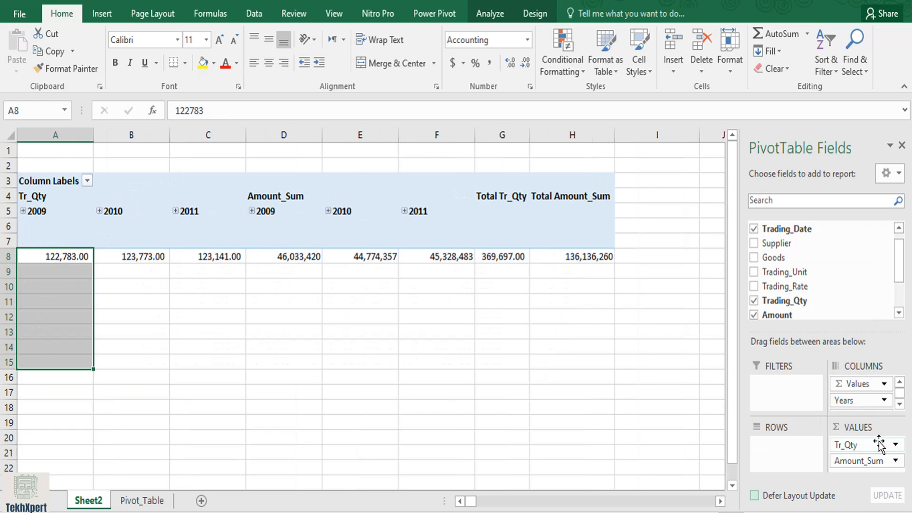
pyautogui.click(898, 445)
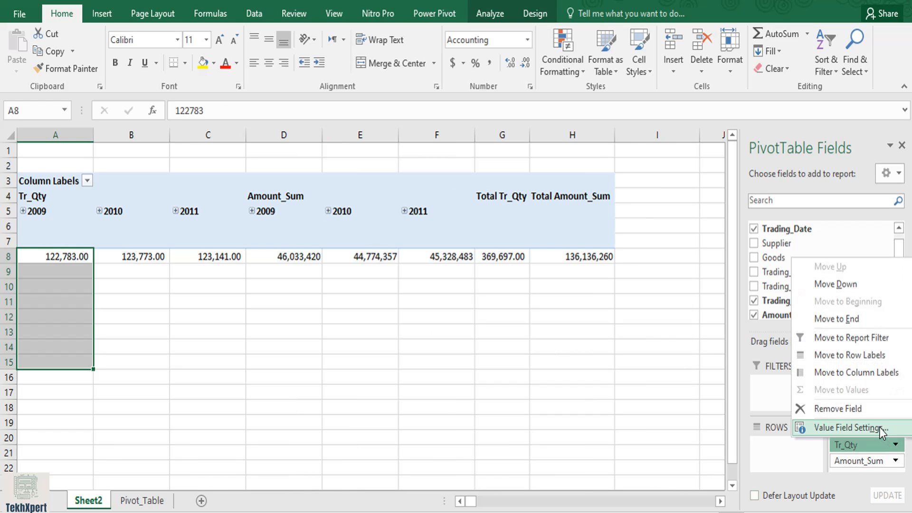
pyautogui.click(871, 402)
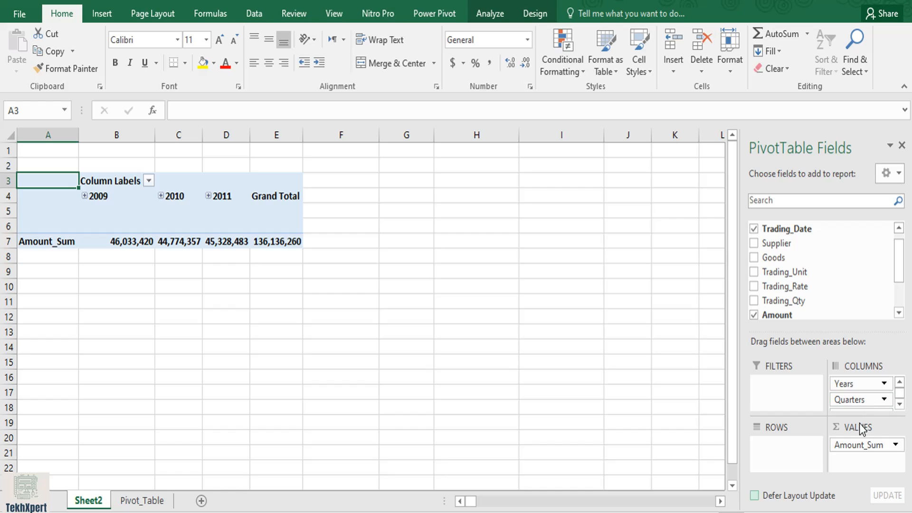
# Move the Years field from the PivotTable's columns to its rows and remove Quarters from the columns.
pyautogui.moveTo(869, 385)
pyautogui.mouseDown()
pyautogui.moveTo(858, 385)
pyautogui.moveTo(791, 451)
pyautogui.mouseUp()
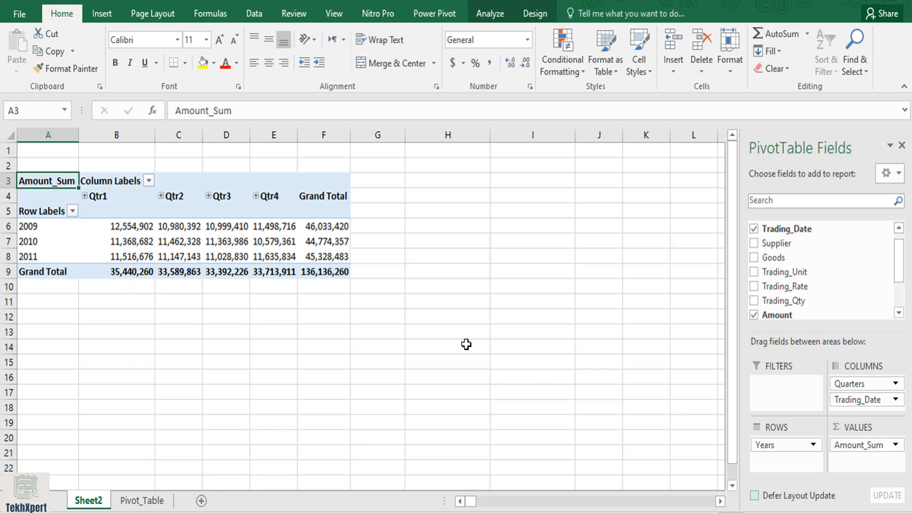
pyautogui.click(896, 385)
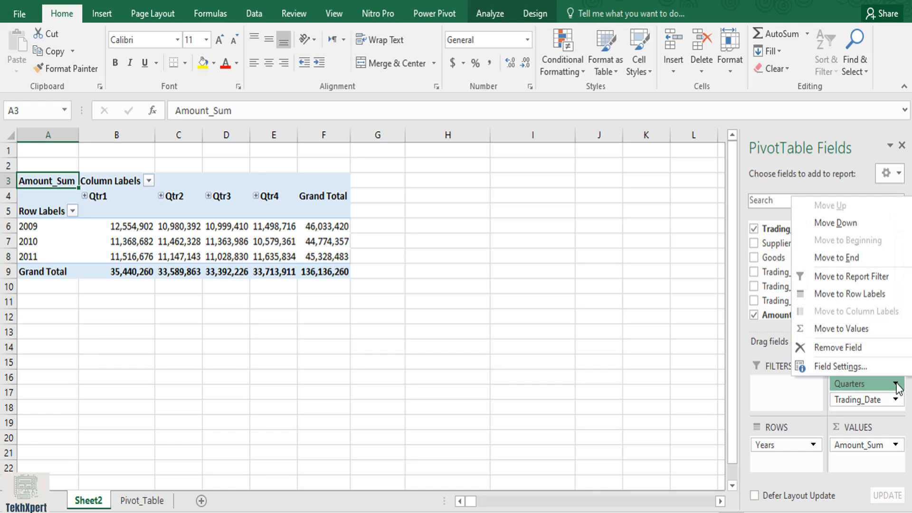
pyautogui.click(890, 349)
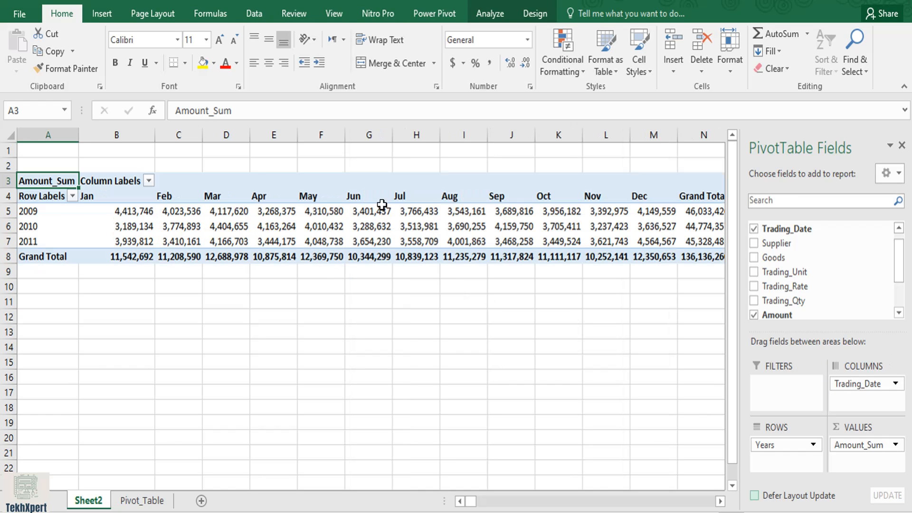
# Examine the January and February amounts in the 2009 row.
pyautogui.click(52, 211)
pyautogui.click(136, 211)
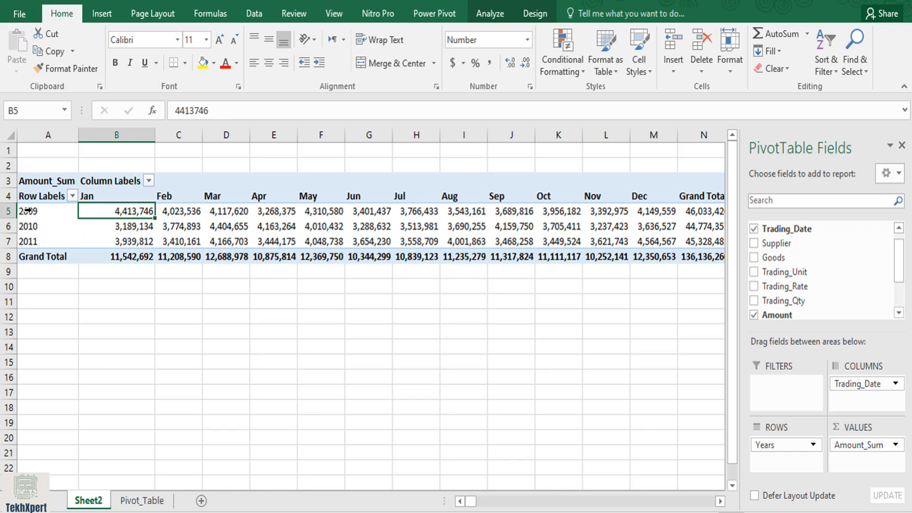
pyautogui.click(28, 211)
pyautogui.click(116, 212)
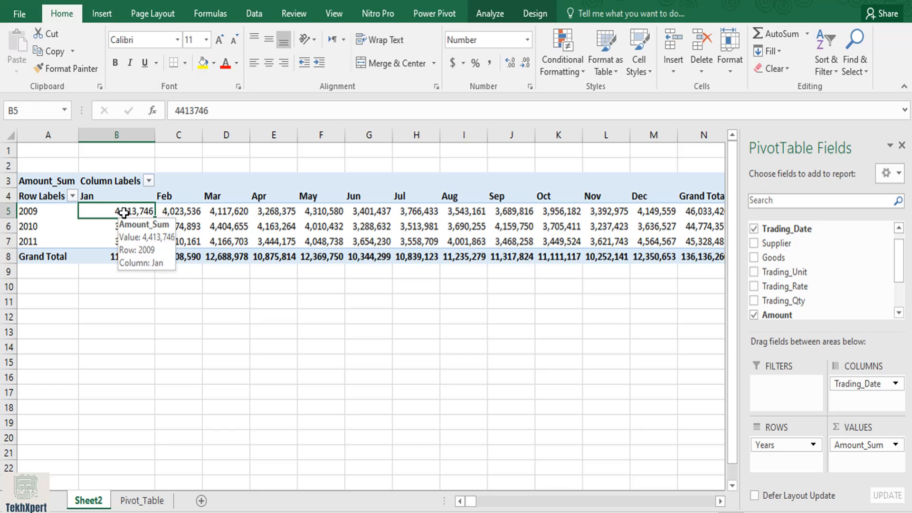
pyautogui.click(185, 215)
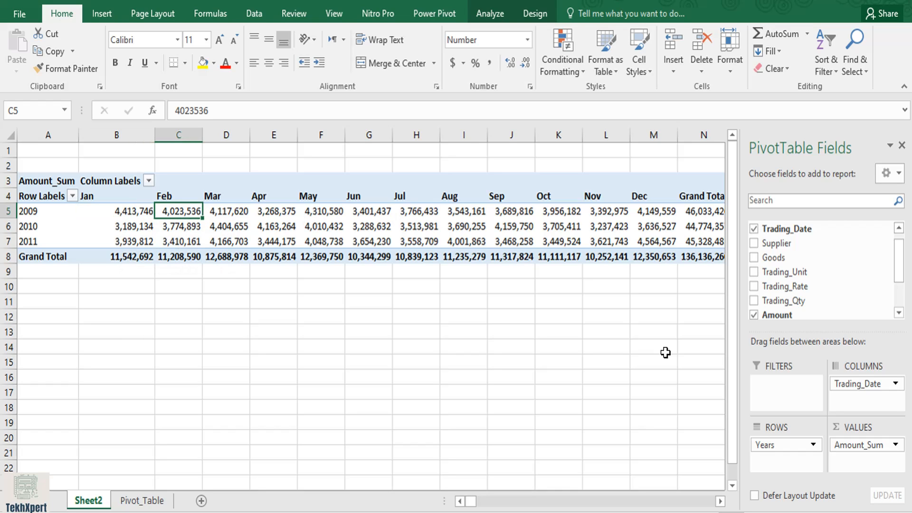
# Group the Trading_Date column labels by Years only, without Months and Quarters, and undo that grouping.
pyautogui.click(536, 15)
pyautogui.click(488, 19)
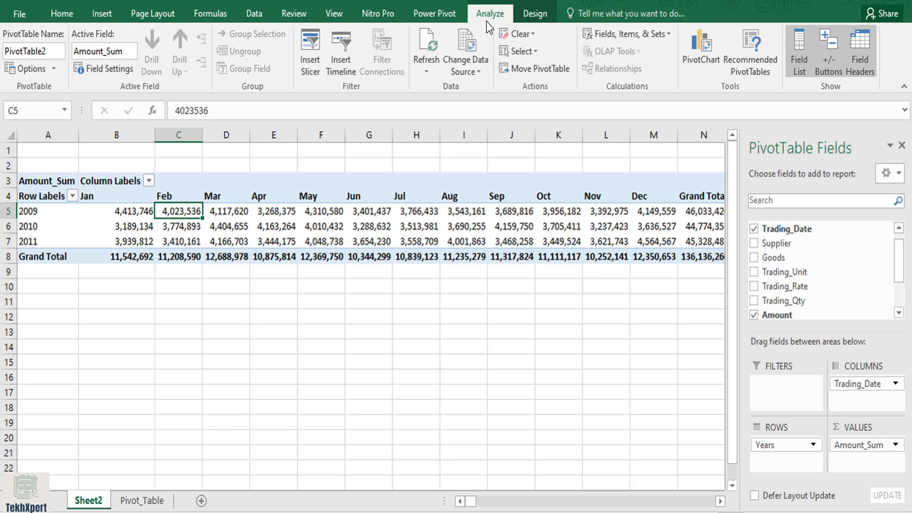
pyautogui.click(189, 188)
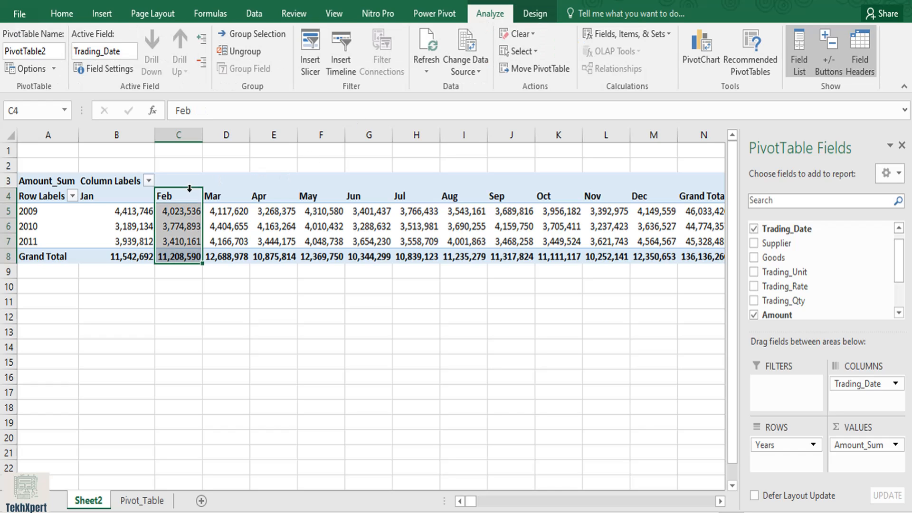
pyautogui.click(162, 199)
pyautogui.click(93, 198)
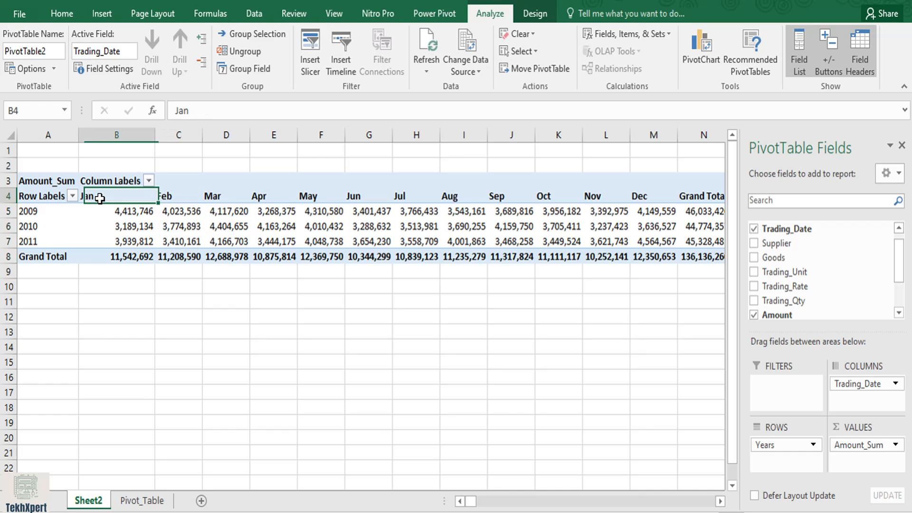
pyautogui.click(280, 38)
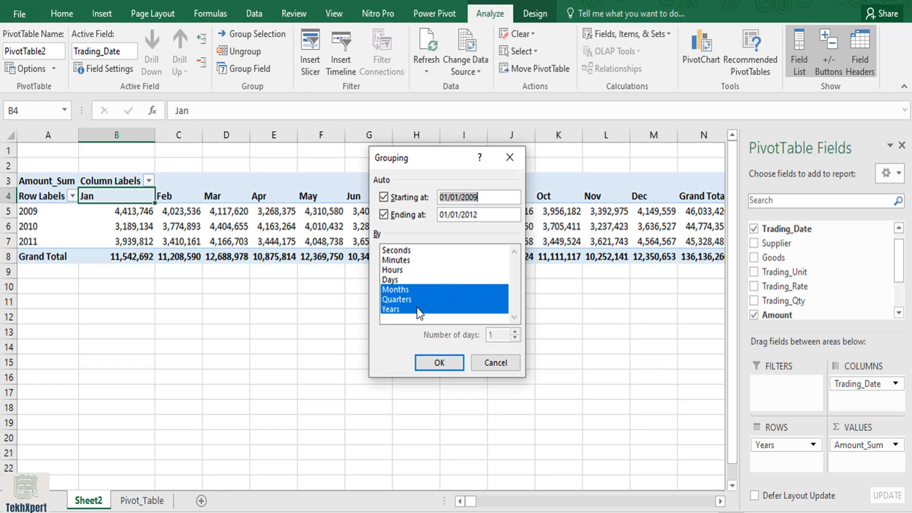
pyautogui.click(403, 309)
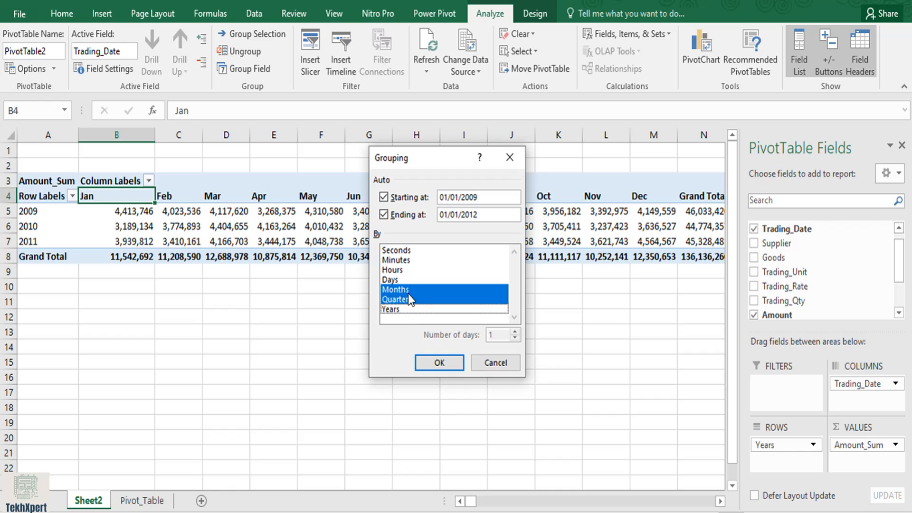
pyautogui.click(409, 288)
pyautogui.click(406, 291)
pyautogui.click(406, 291)
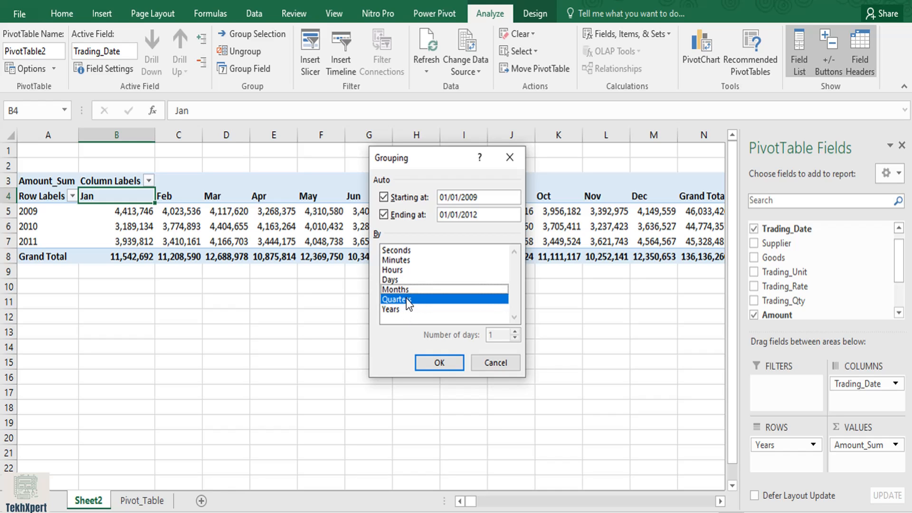
pyautogui.click(395, 310)
pyautogui.click(403, 299)
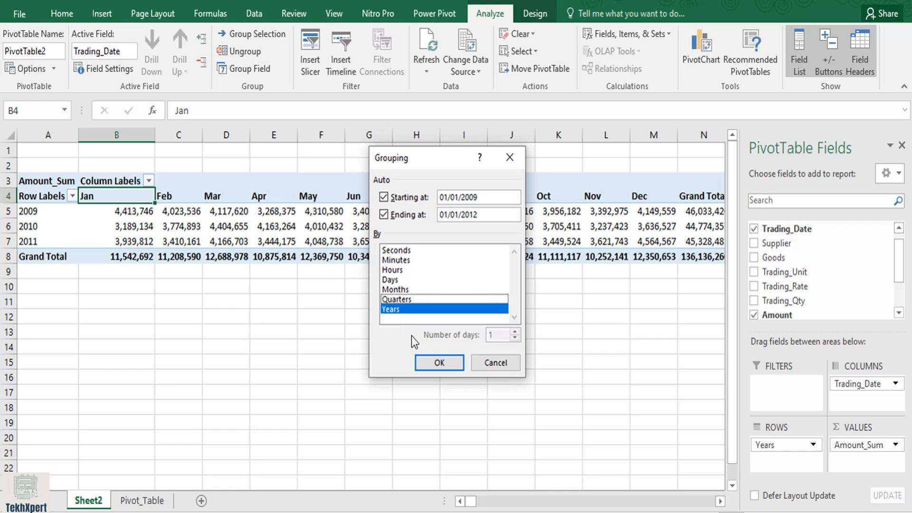
pyautogui.click(429, 361)
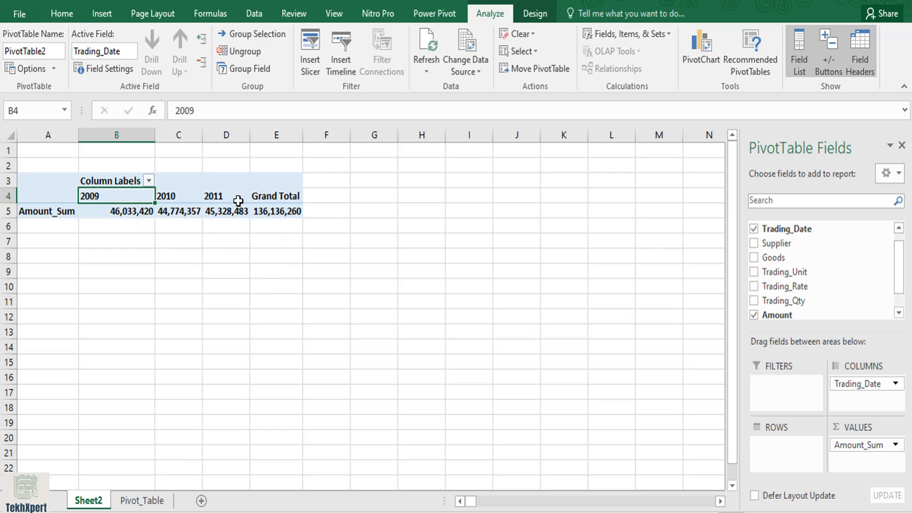
pyautogui.hotkey('ctrl', 'z')
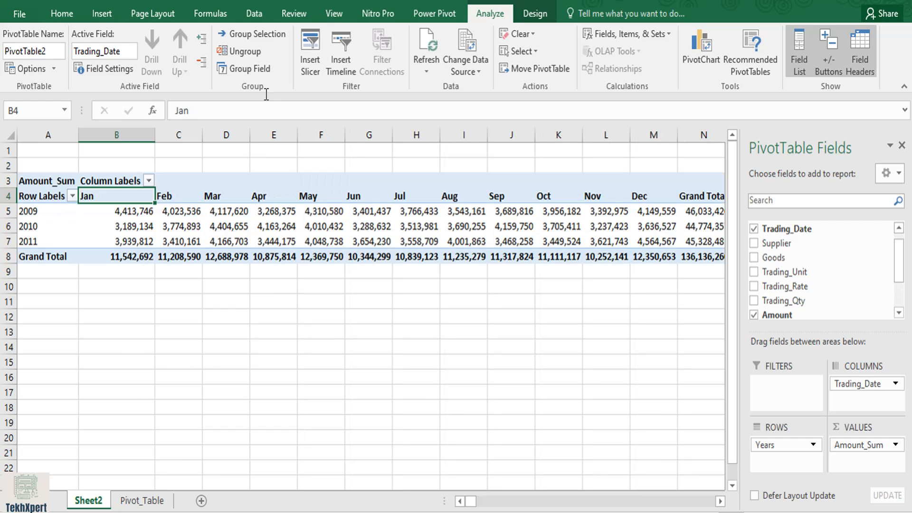
# Group the Trading_Date column labels by Months only, excluding Quarters and Years.
pyautogui.click(264, 35)
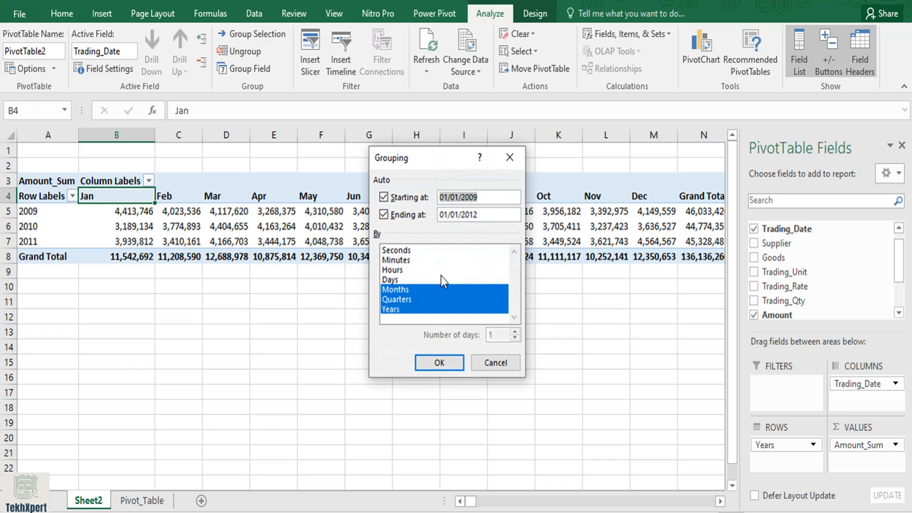
pyautogui.click(404, 300)
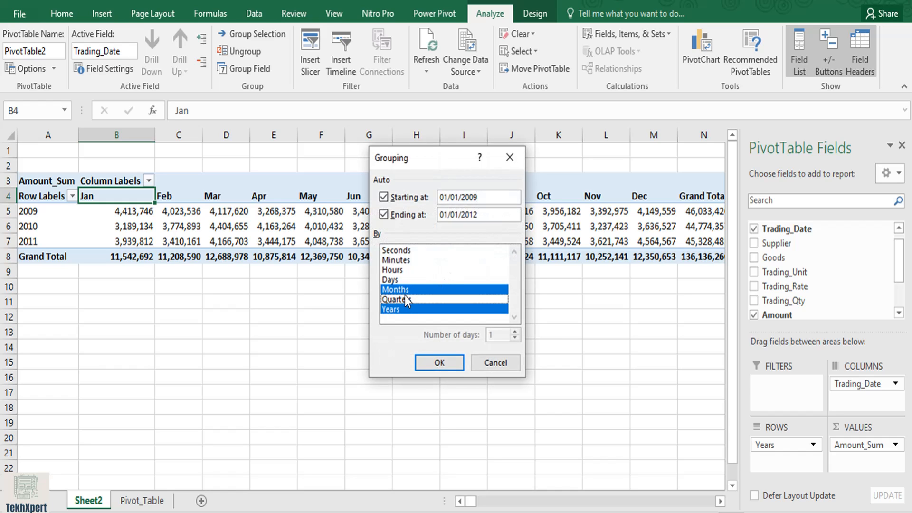
pyautogui.click(396, 310)
pyautogui.click(432, 364)
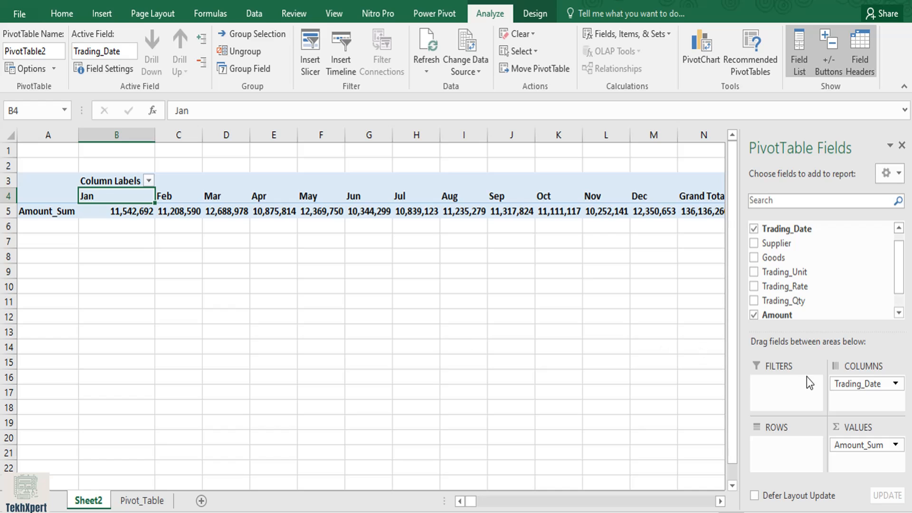
# Empty the PivotTable by removing Trading_Date from the columns and Amount_Sum from the values.
pyautogui.click(878, 384)
pyautogui.click(873, 351)
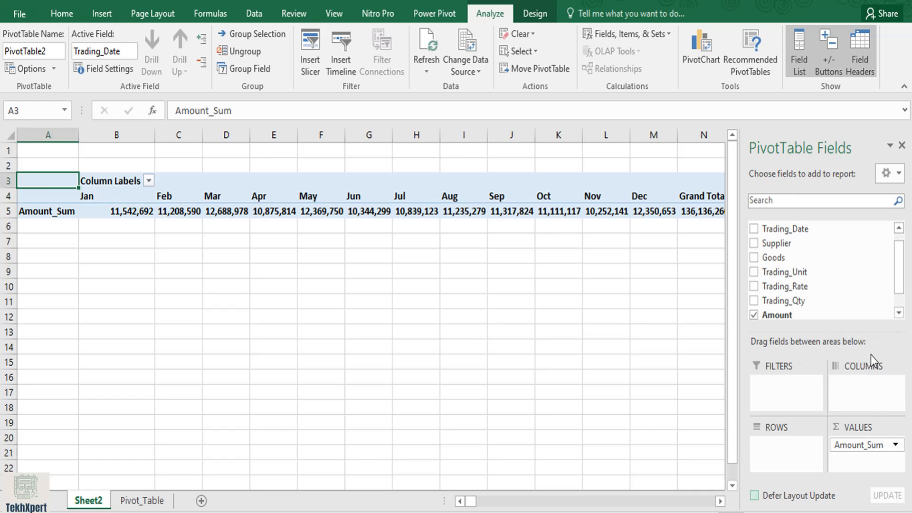
pyautogui.click(896, 445)
pyautogui.click(874, 409)
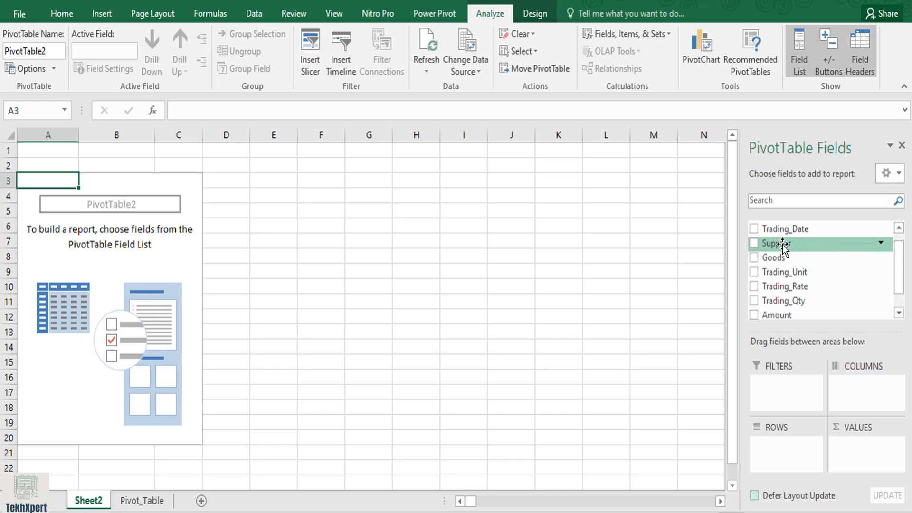
# Build a new PivotTable layout with Supplier in rows, Trading_Date in columns and Amount in values.
pyautogui.moveTo(793, 244); pyautogui.dragTo(778, 449)
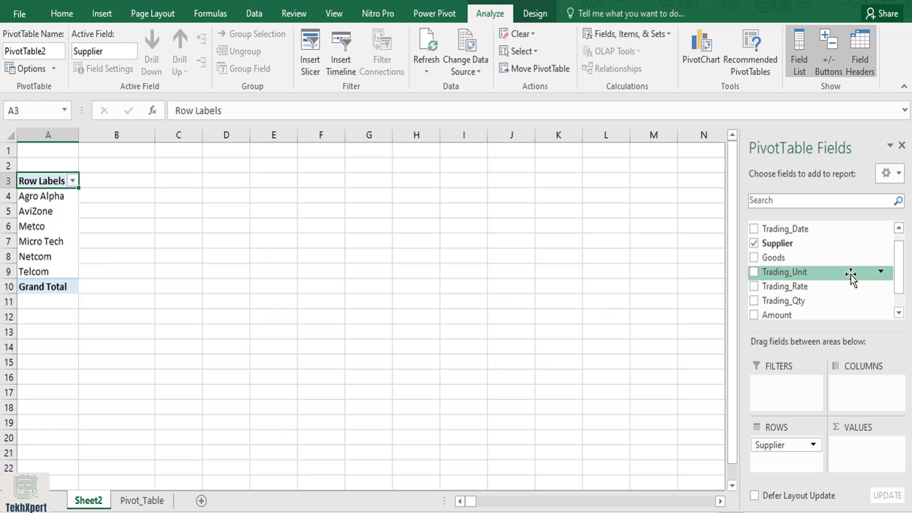
pyautogui.moveTo(899, 267)
pyautogui.mouseDown()
pyautogui.moveTo(898, 283)
pyautogui.moveTo(898, 266)
pyautogui.mouseUp()
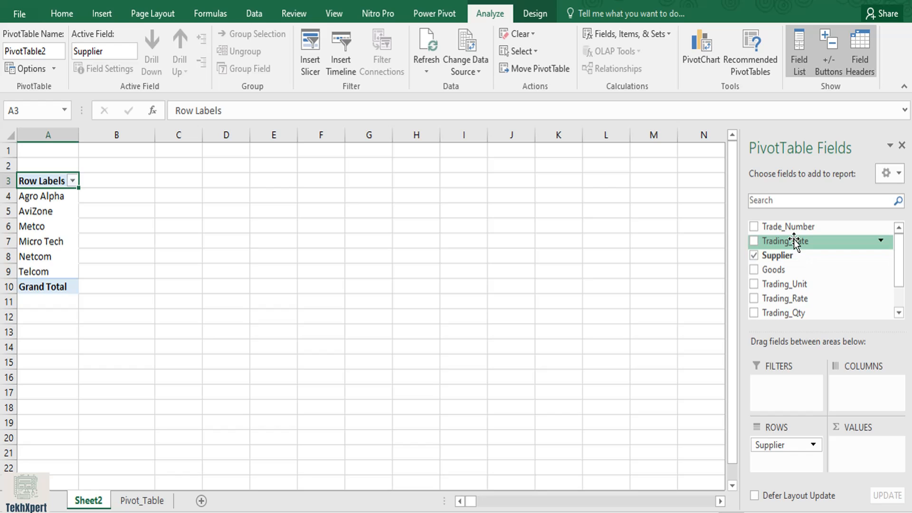
pyautogui.moveTo(782, 238); pyautogui.dragTo(862, 391)
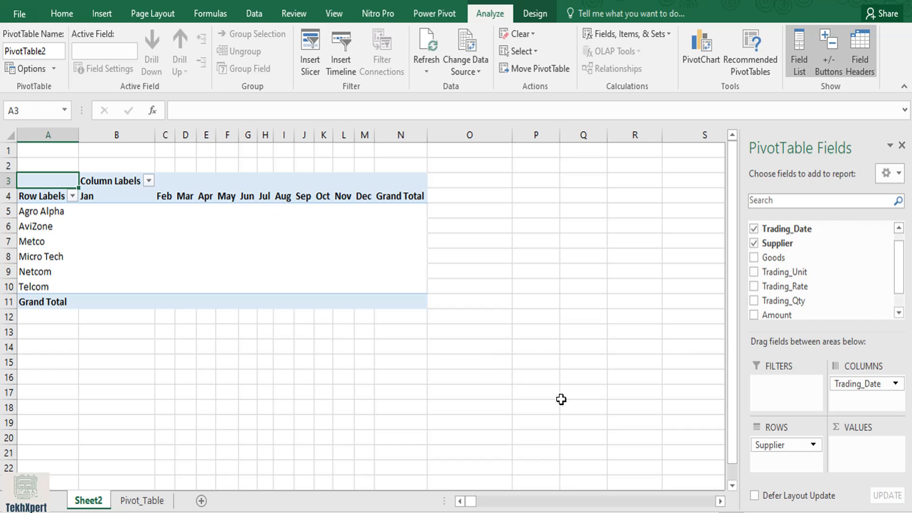
pyautogui.moveTo(786, 315); pyautogui.dragTo(876, 455)
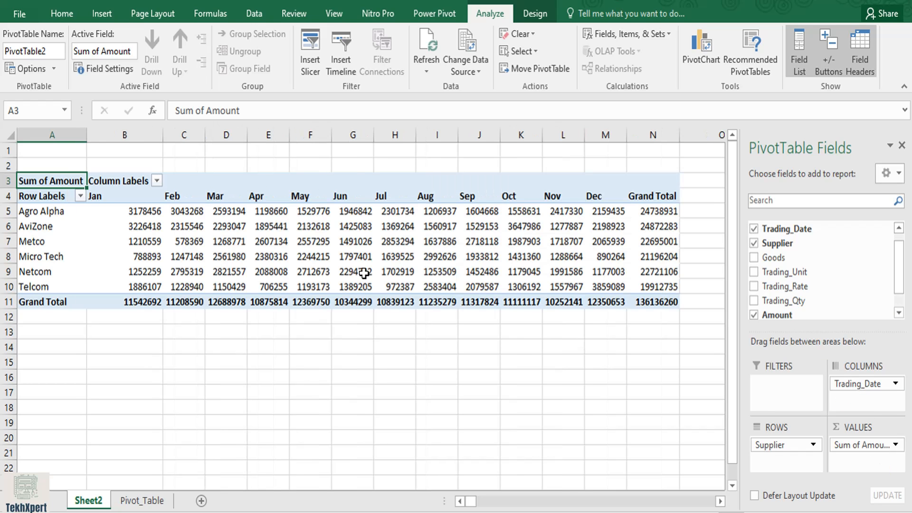
# Examine the monthly amounts for suppliers such as Agro Alpha and Metco in the PivotTable.
pyautogui.click(71, 213)
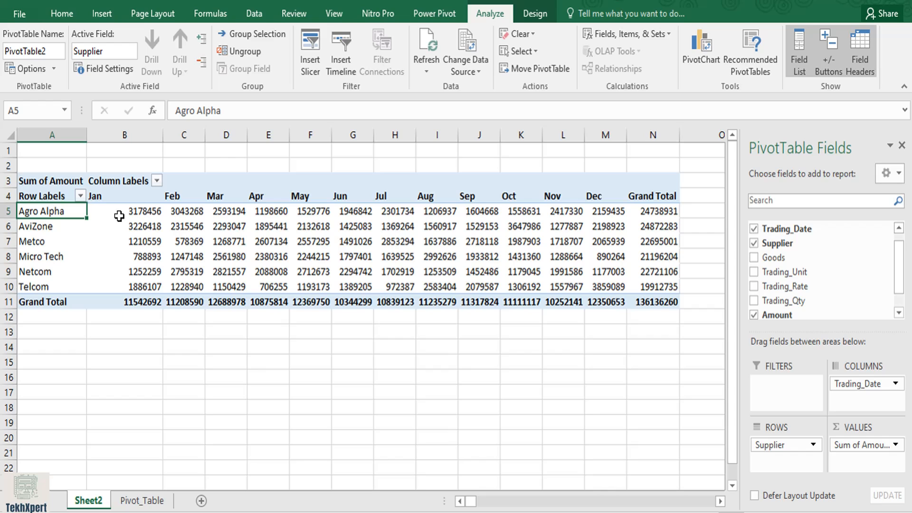
pyautogui.click(152, 211)
pyautogui.click(195, 212)
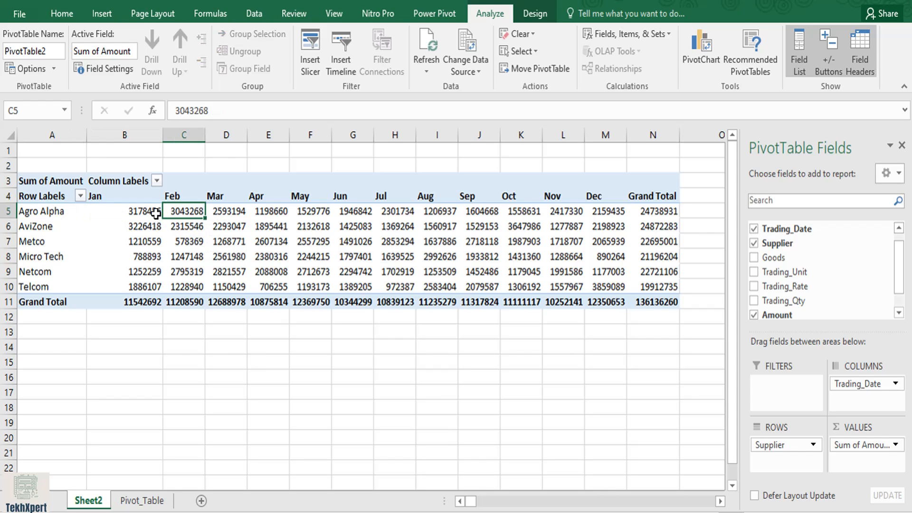
pyautogui.click(49, 213)
pyautogui.click(166, 222)
pyautogui.click(315, 241)
pyautogui.moveTo(315, 241)
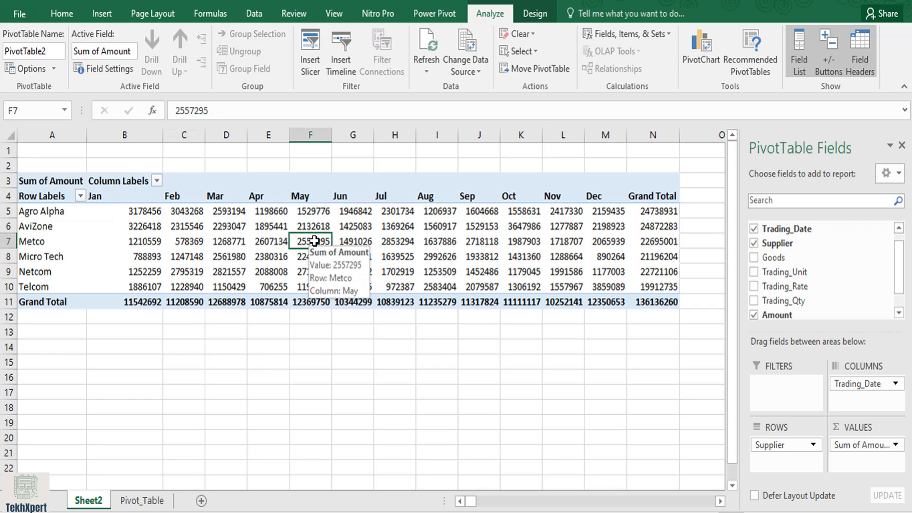
pyautogui.moveTo(450, 247)
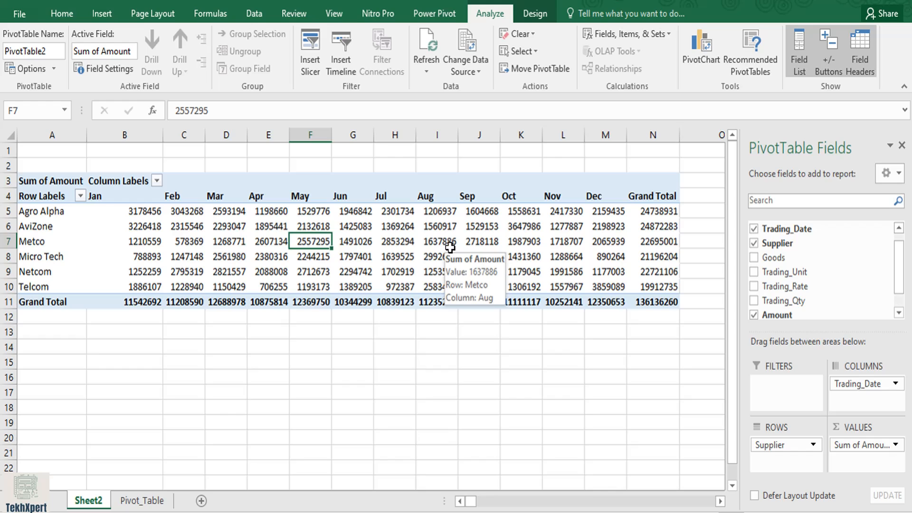